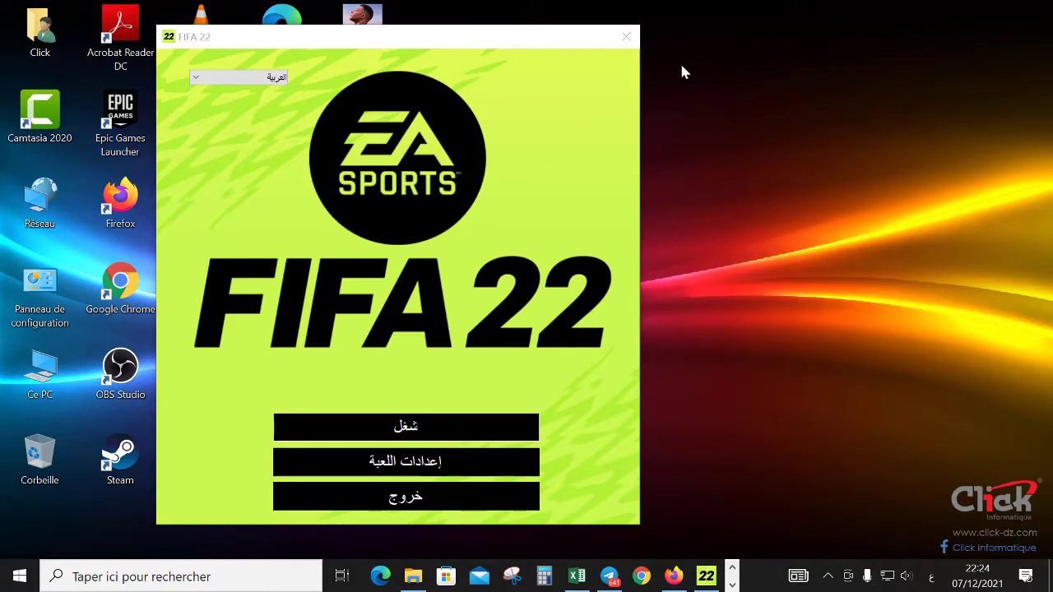
Refresh the desktop and maximize the FIFA 22 game window
right_click(680, 63)
click(750, 117)
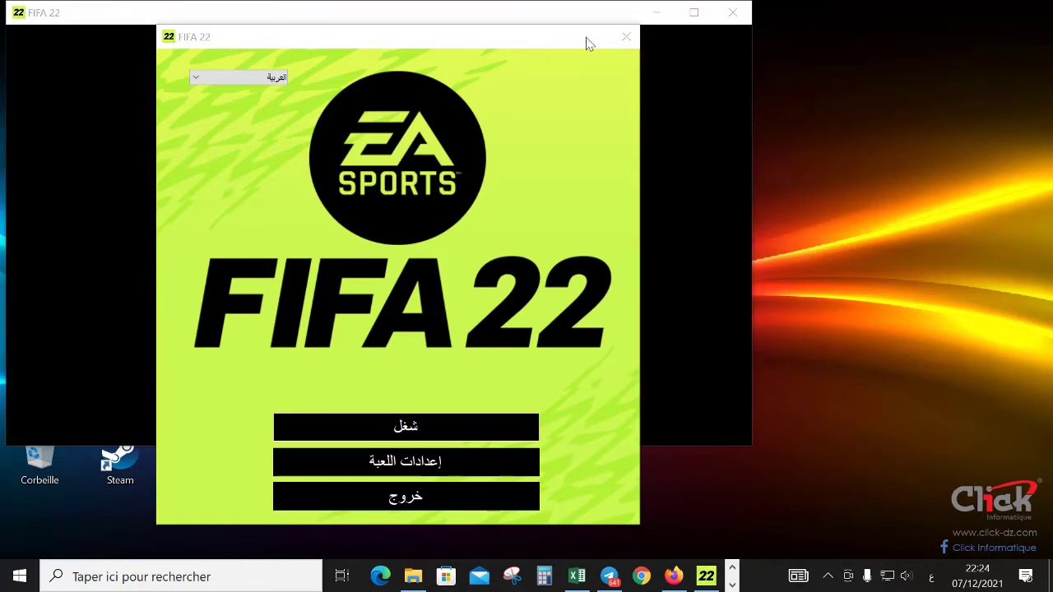
click(693, 14)
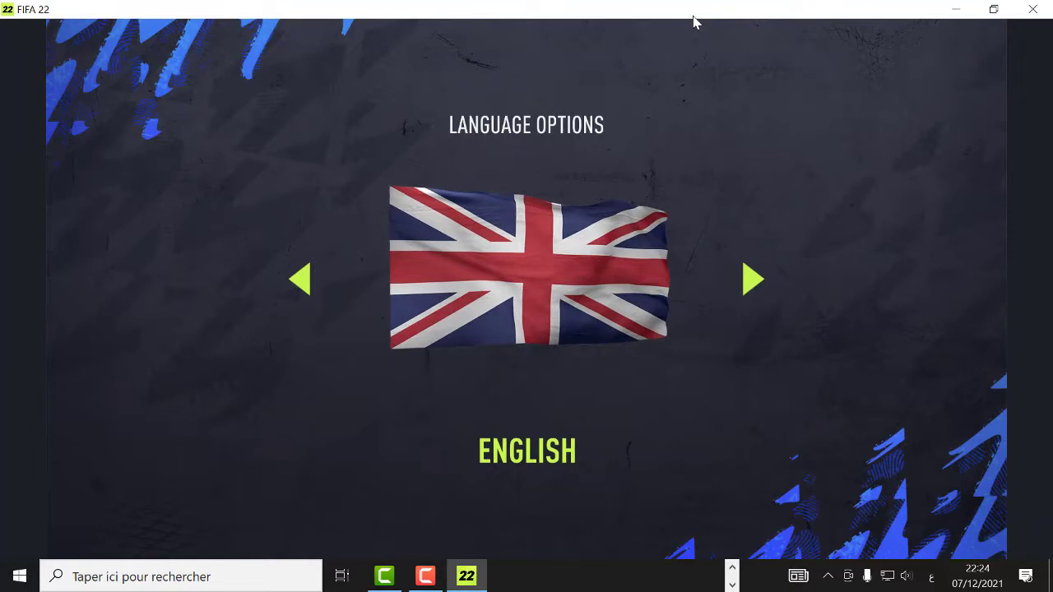
Choose العربية (Arabic) as the game language in the language options and confirm it
key(Right)
key(Right)
key(Right)
key(Right)
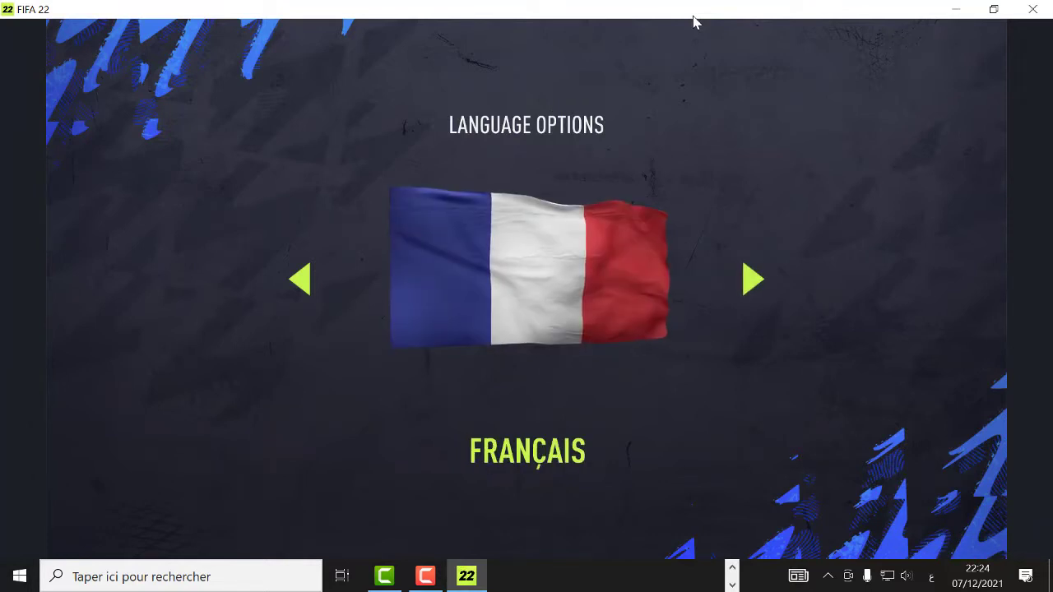
key(Right)
key(Right)
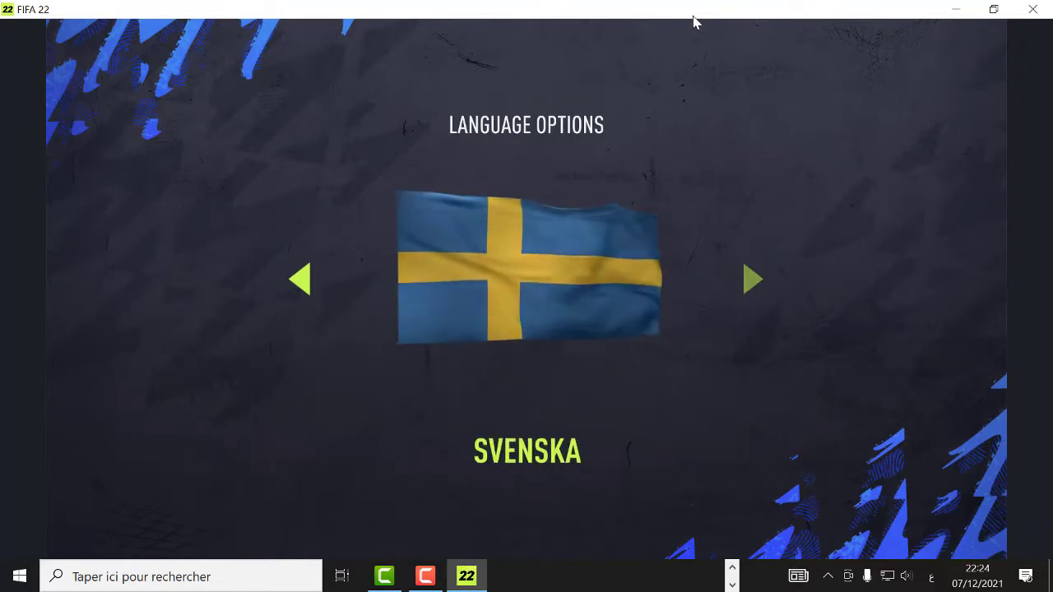
key(Right)
key(Right)
key(Right)
key(Right)
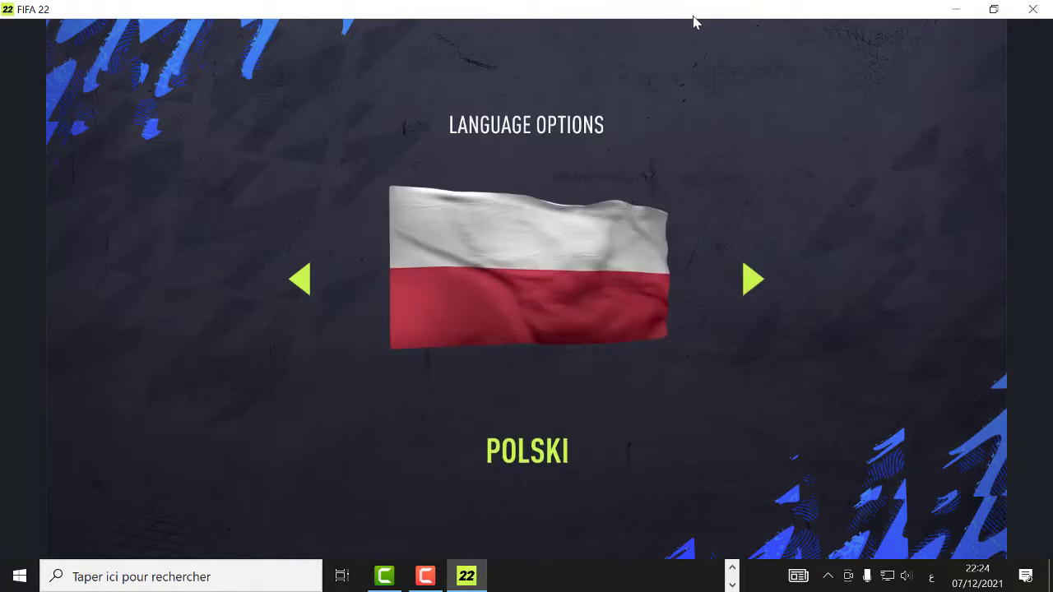
key(Right)
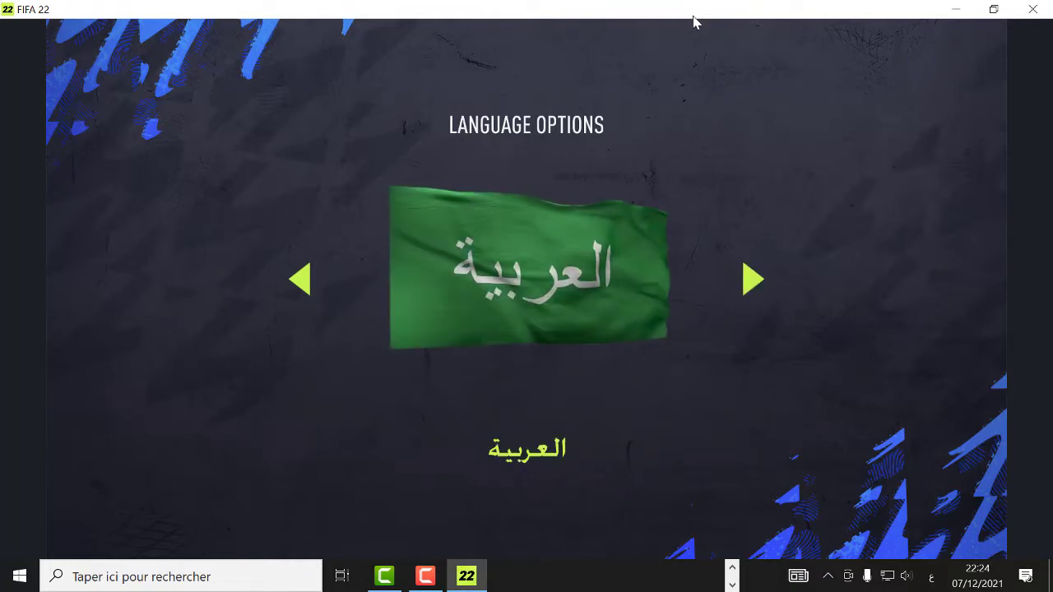
key(Return)
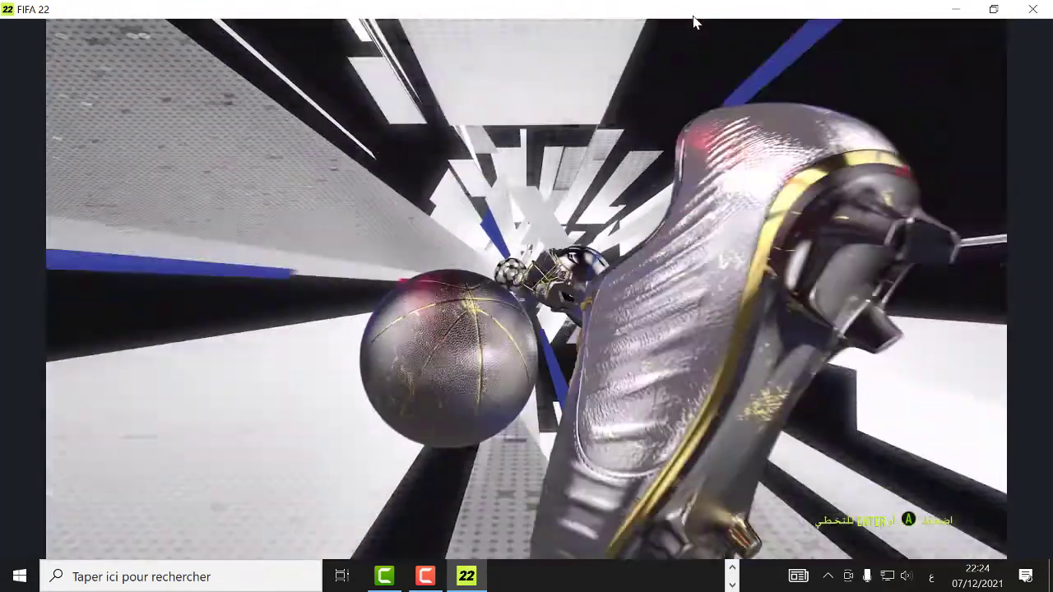
Skip the intro video, pass the title screen and load the saved settings file
key(Return)
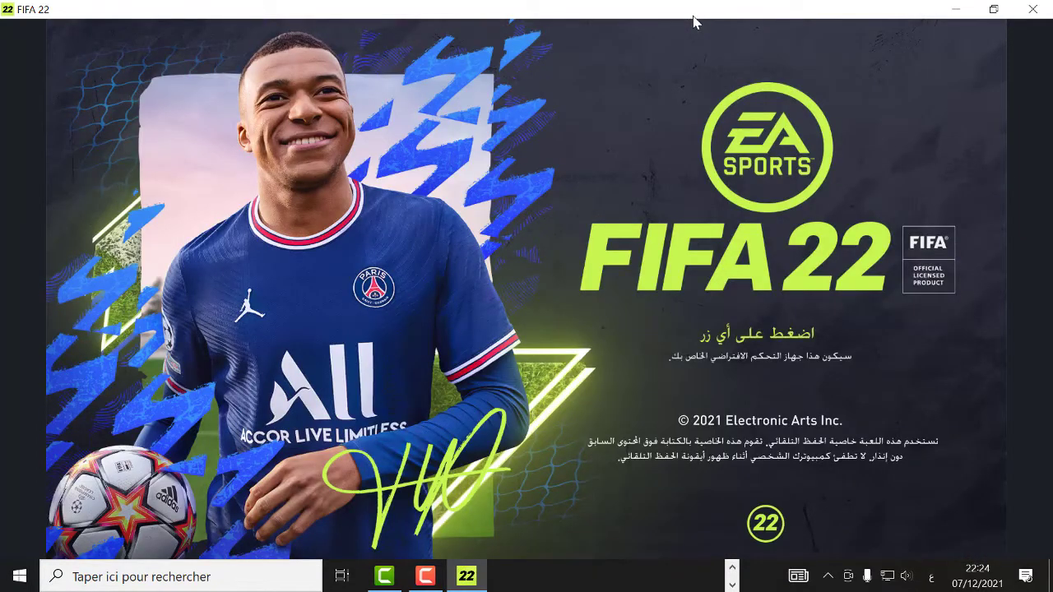
key(Return)
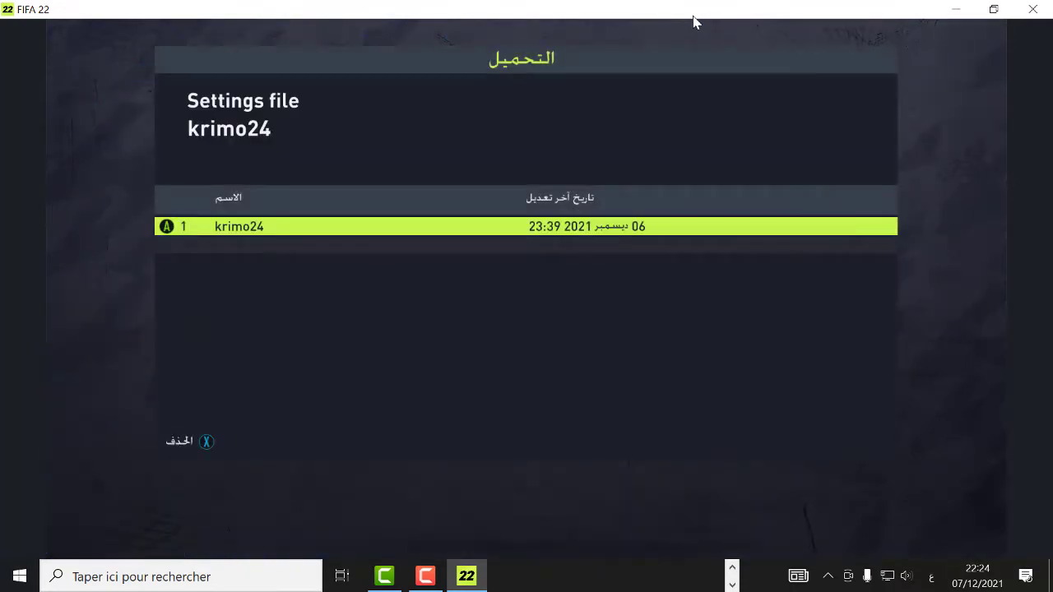
key(Return)
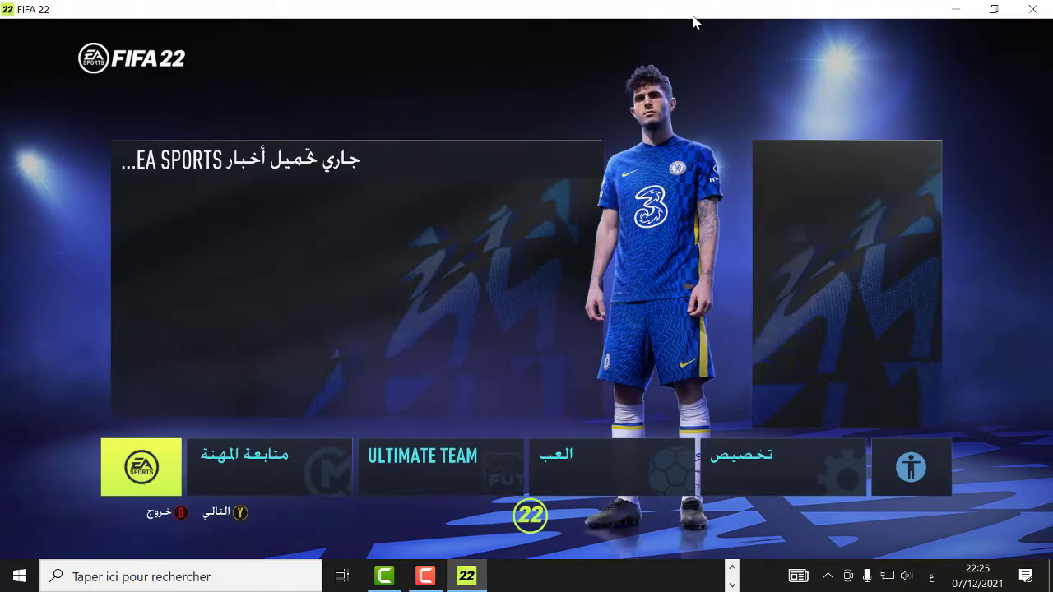
Dismiss the FIFA team's update message and enter the تخصيص (Customise) section of the main menu
key(Right)
key(Right)
key(Right)
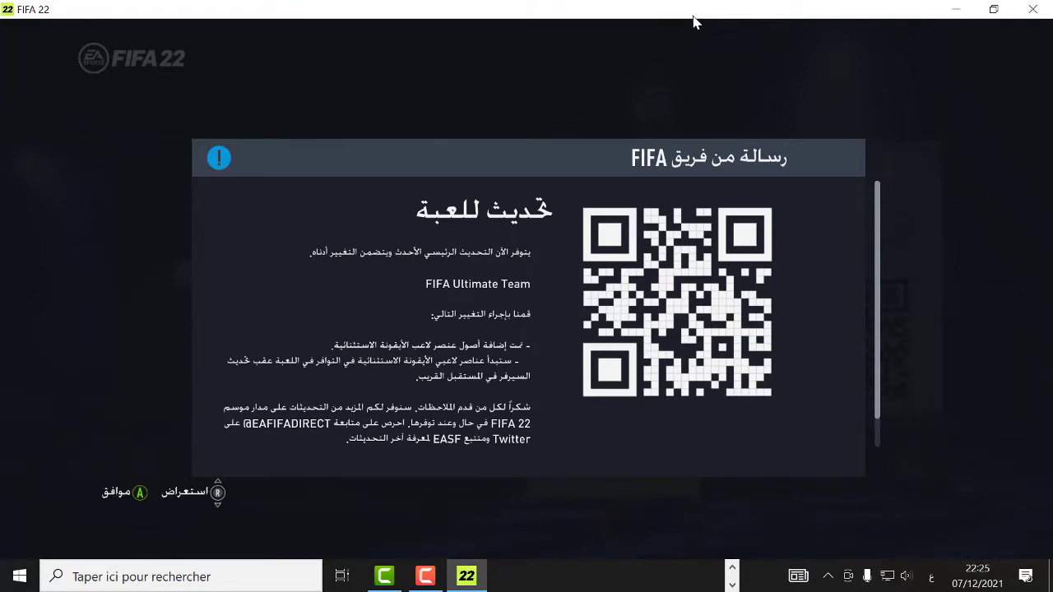
key(Return)
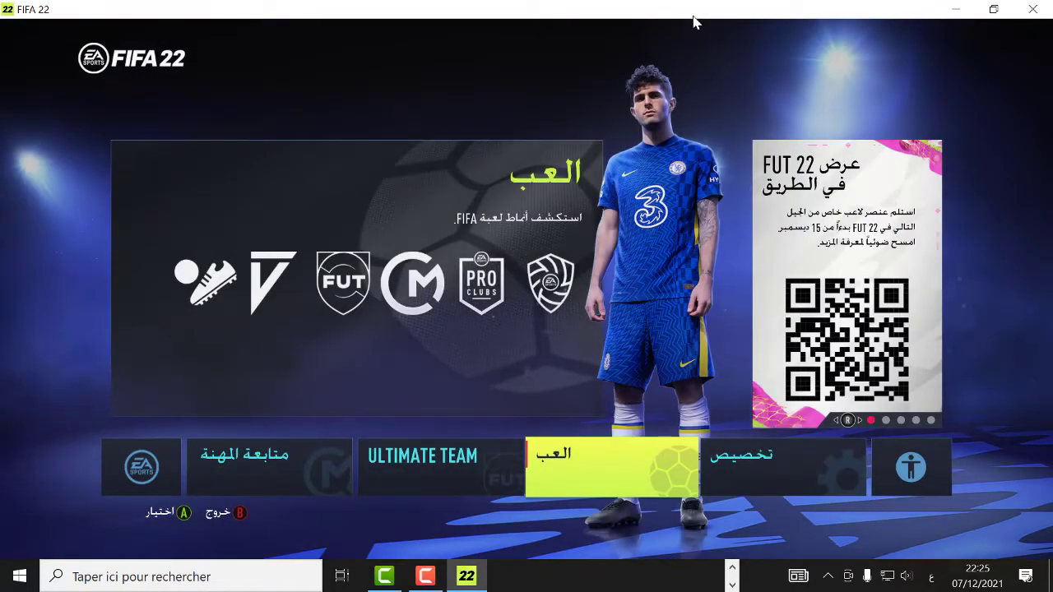
key(Right)
key(Return)
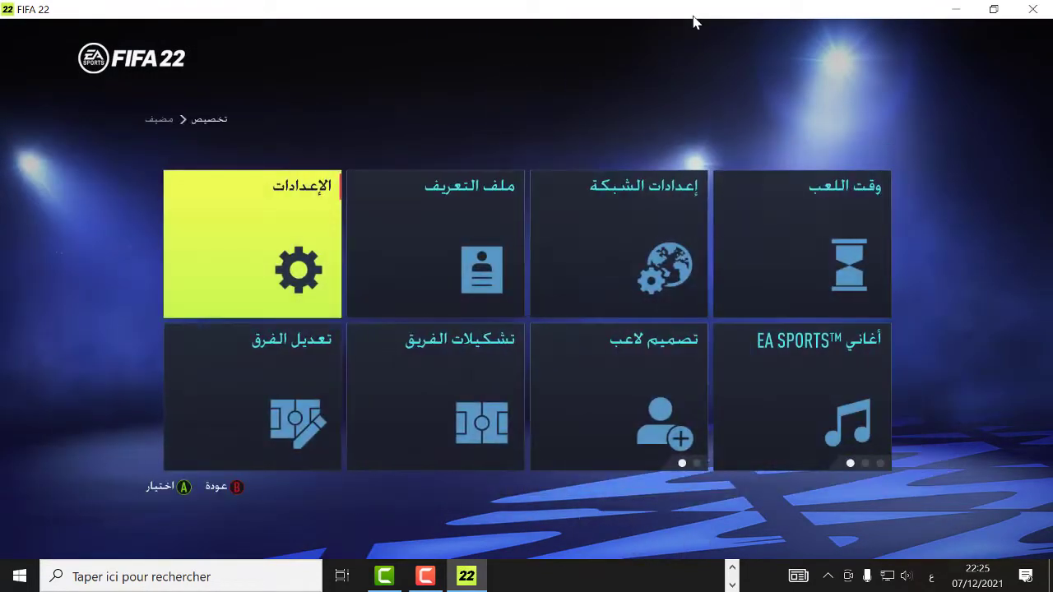
Open إعدادات اللعبة (Game Settings) within the الإعدادات (Settings) section
key(Return)
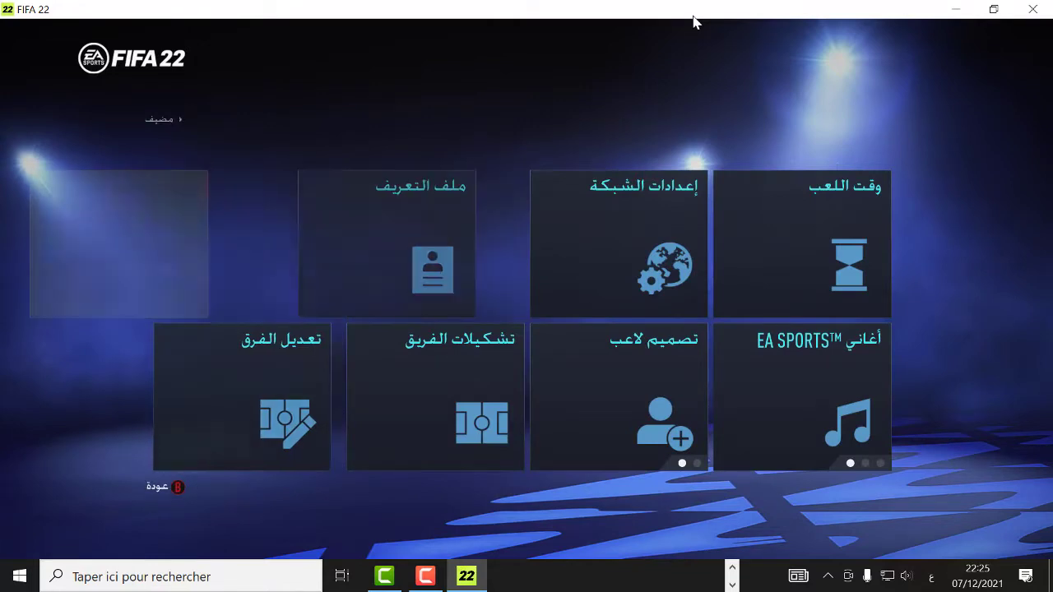
key(Right)
key(Right)
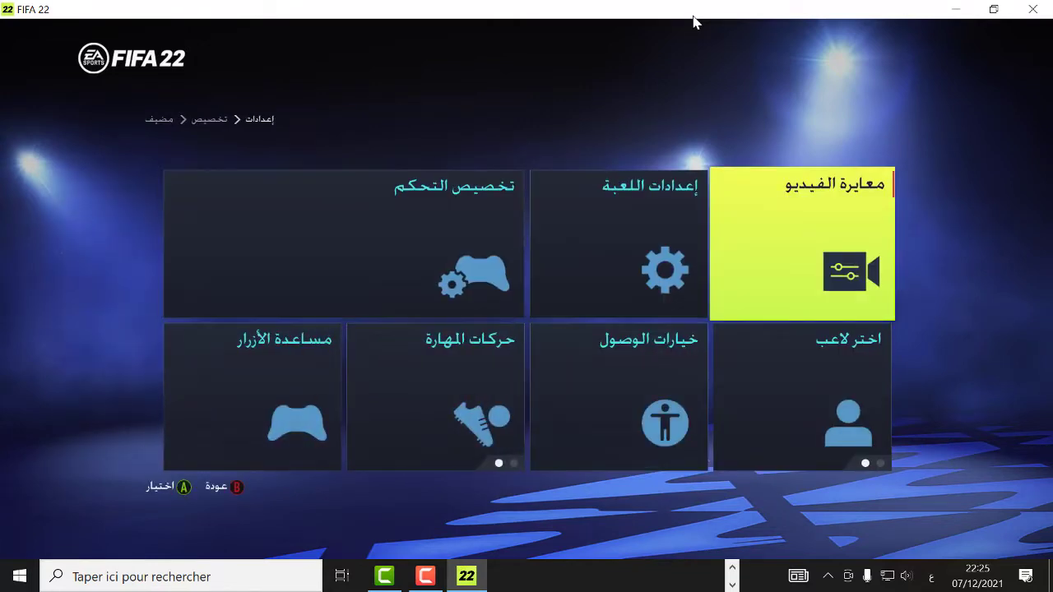
key(Left)
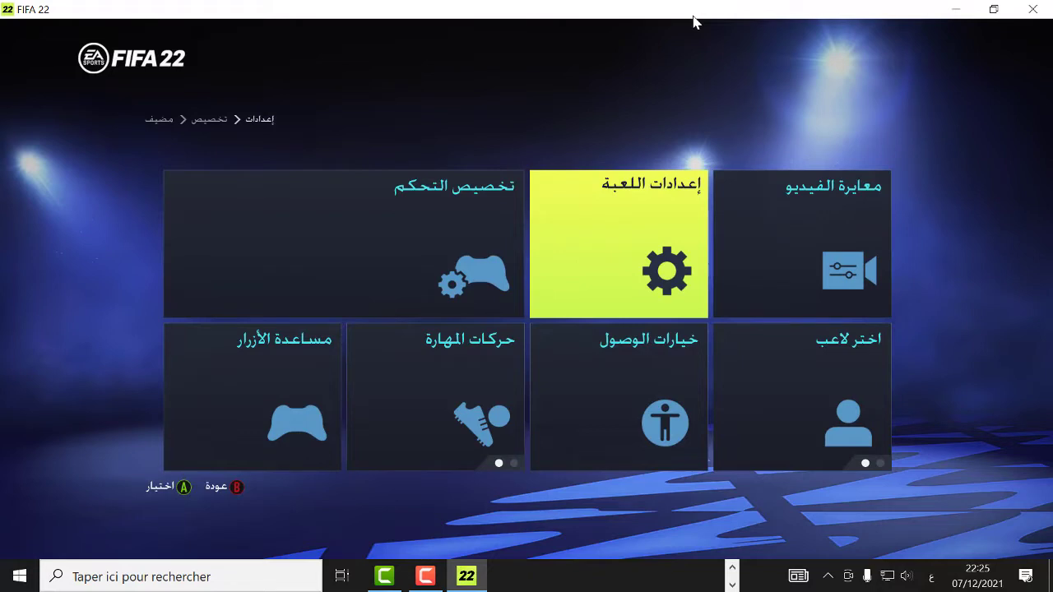
key(Return)
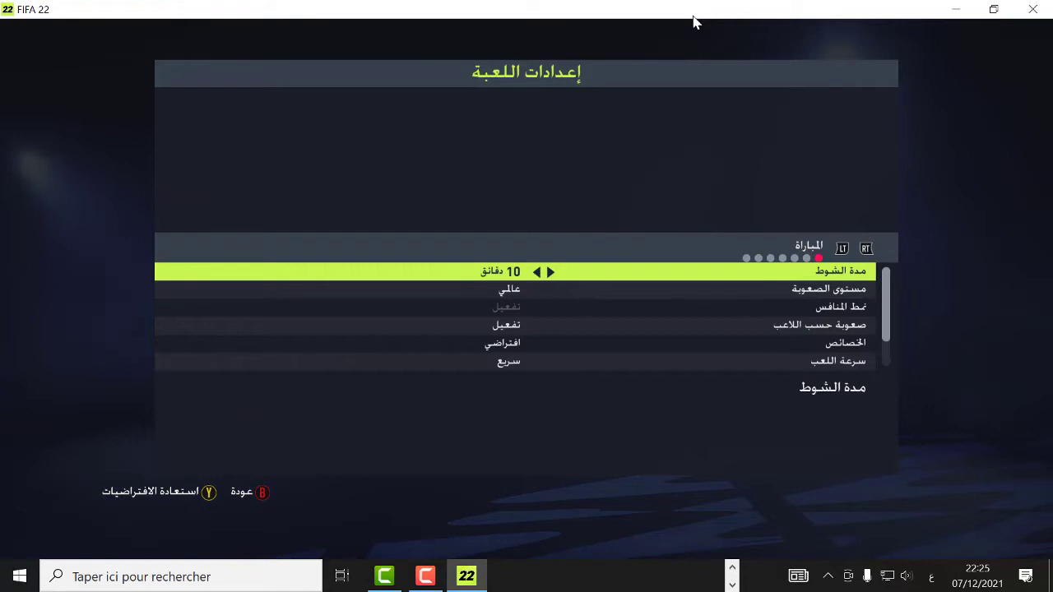
Look through the match, camera, visual and rules categories of the game settings
key(Page_Up)
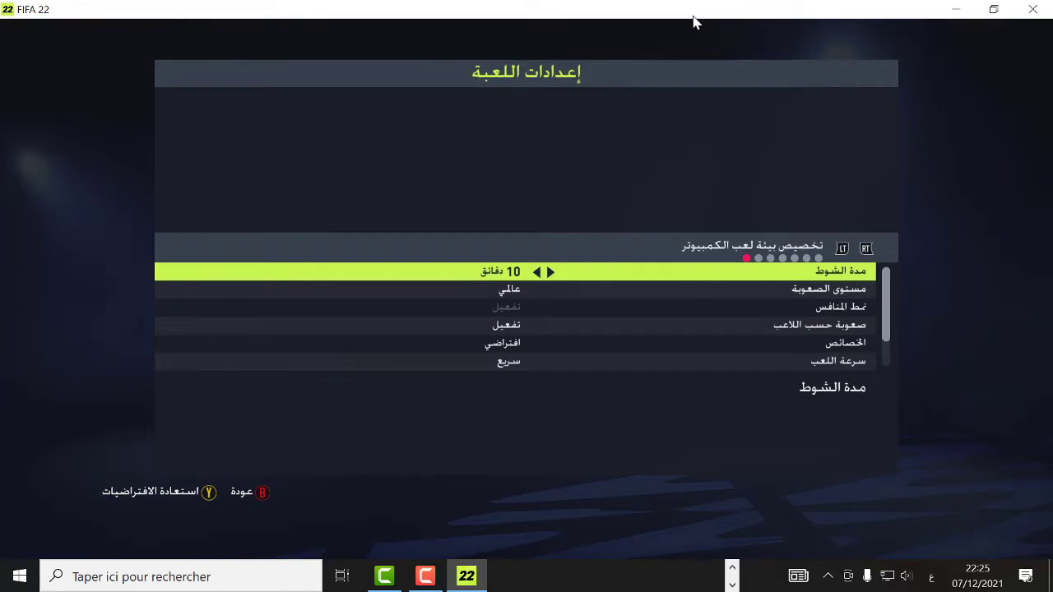
key(Page_Down)
key(Page_Down)
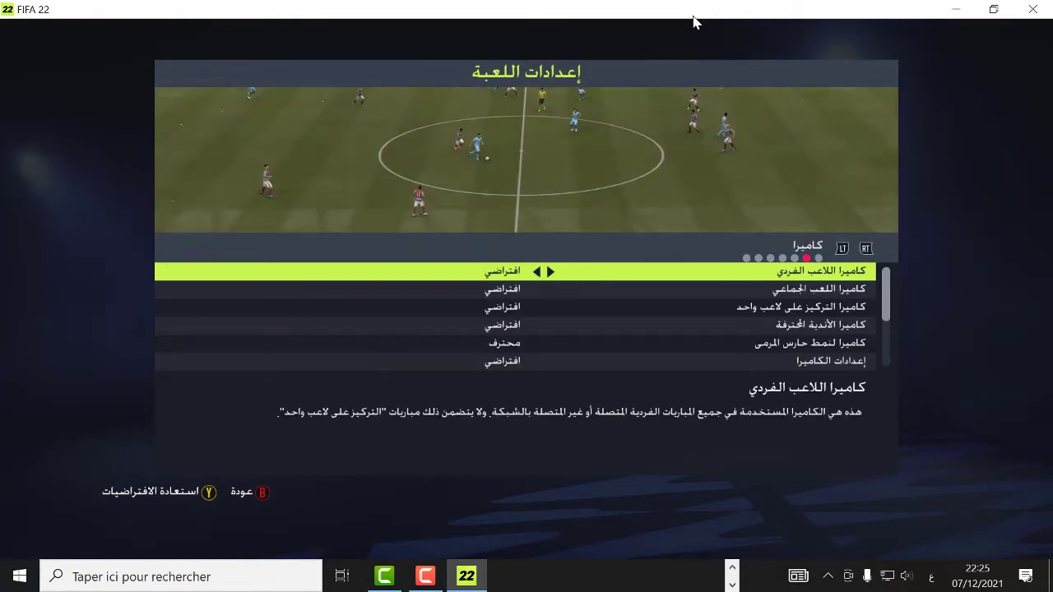
key(Page_Down)
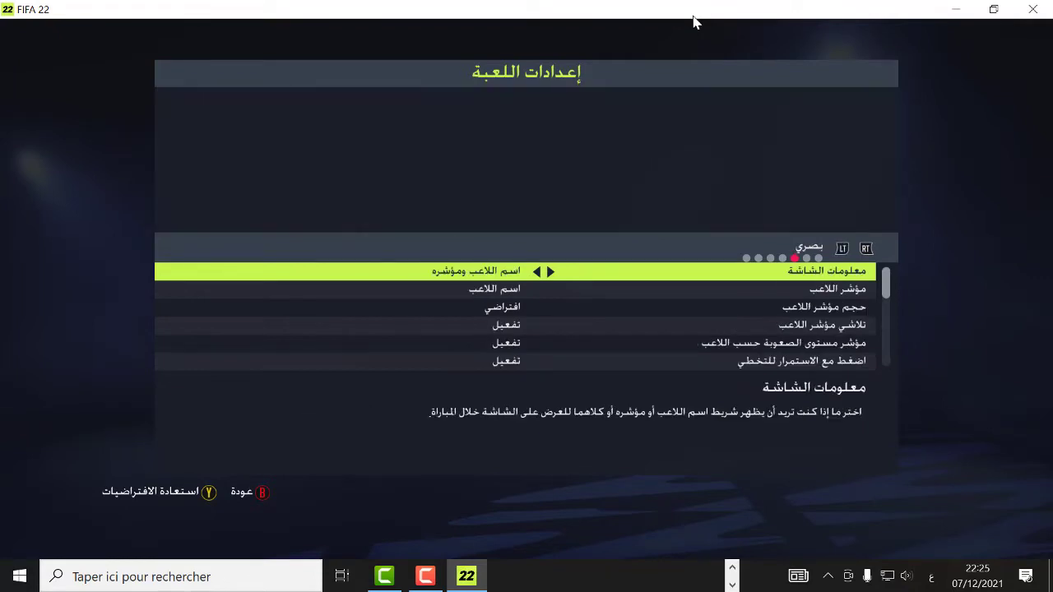
key(Page_Down)
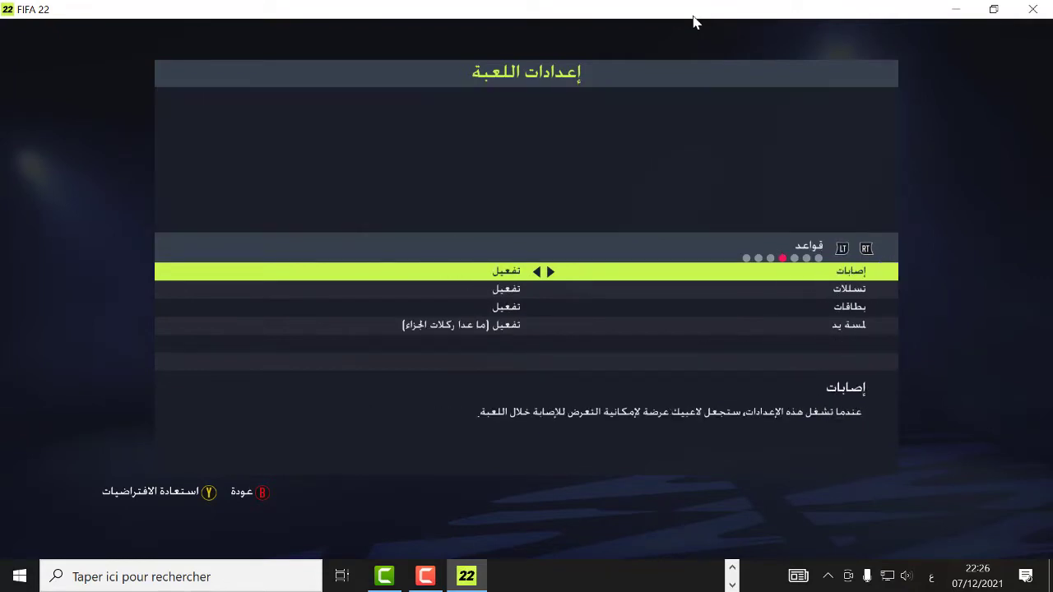
Review the general audio settings, including menu effects volume, menu music volume, music tracks and disabling music for broadcasting
key(Page_Down)
key(Down)
key(Down)
key(Down)
key(Down)
key(Down)
key(Down)
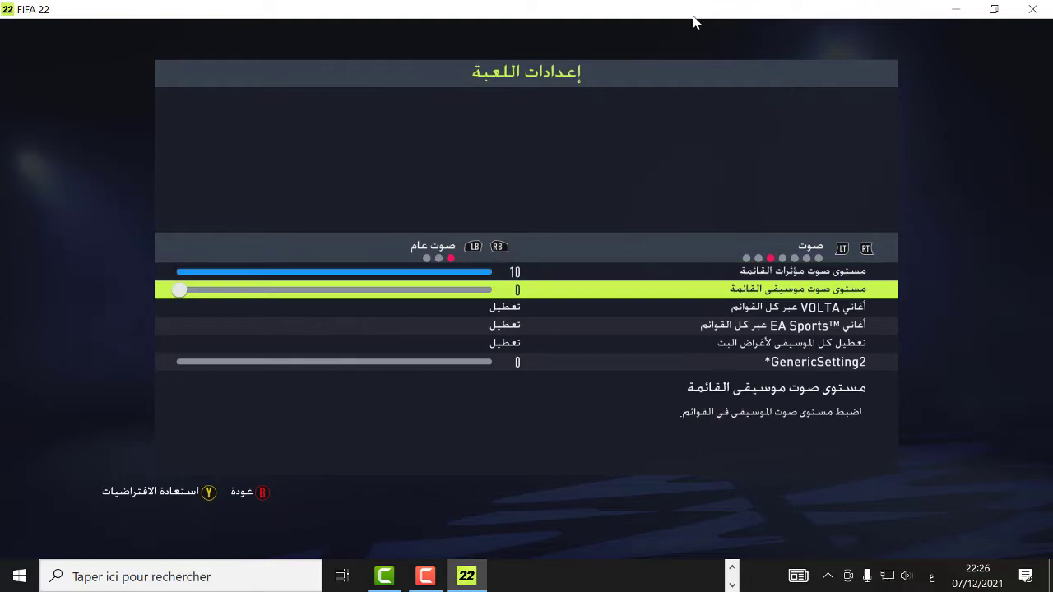
key(Down)
key(Down)
key(Down)
key(Down)
key(Down)
key(Up)
key(Up)
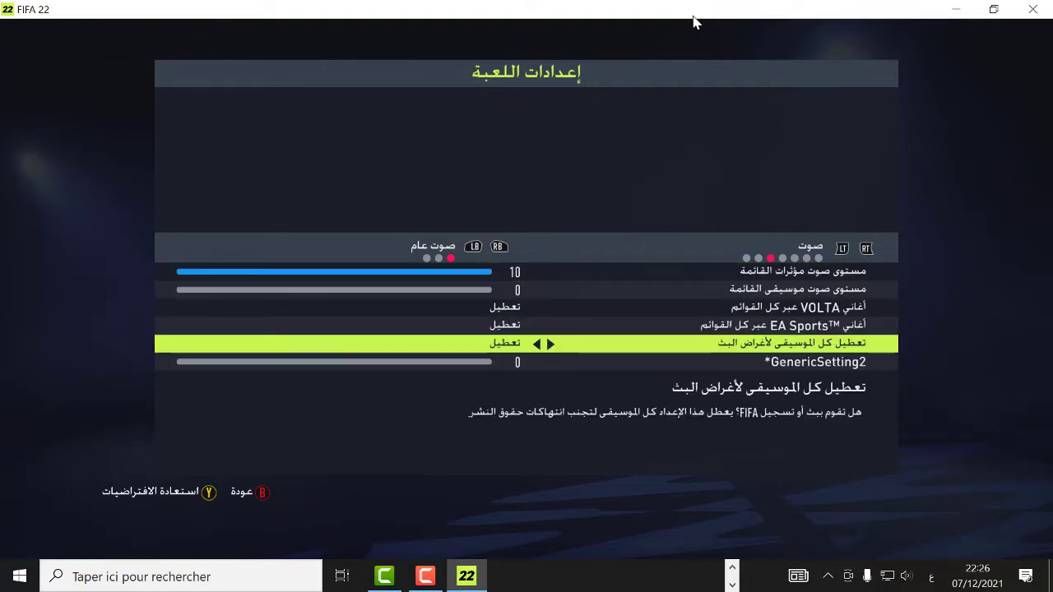
key(Up)
key(Up)
key(Up)
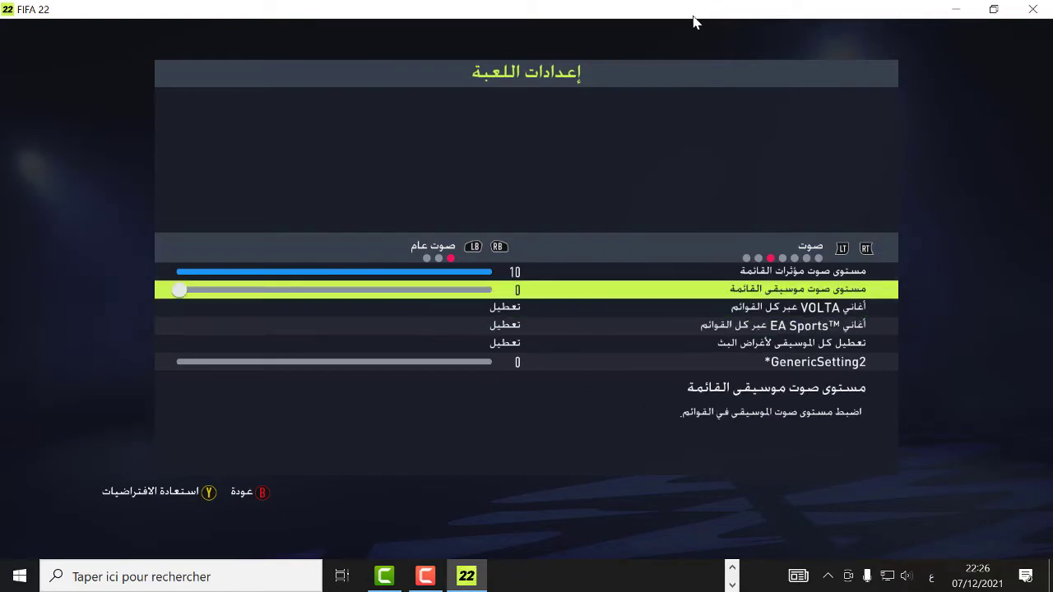
Examine the user gameplay customisation sliders, from sprint speed down to first touch control error
key(e)
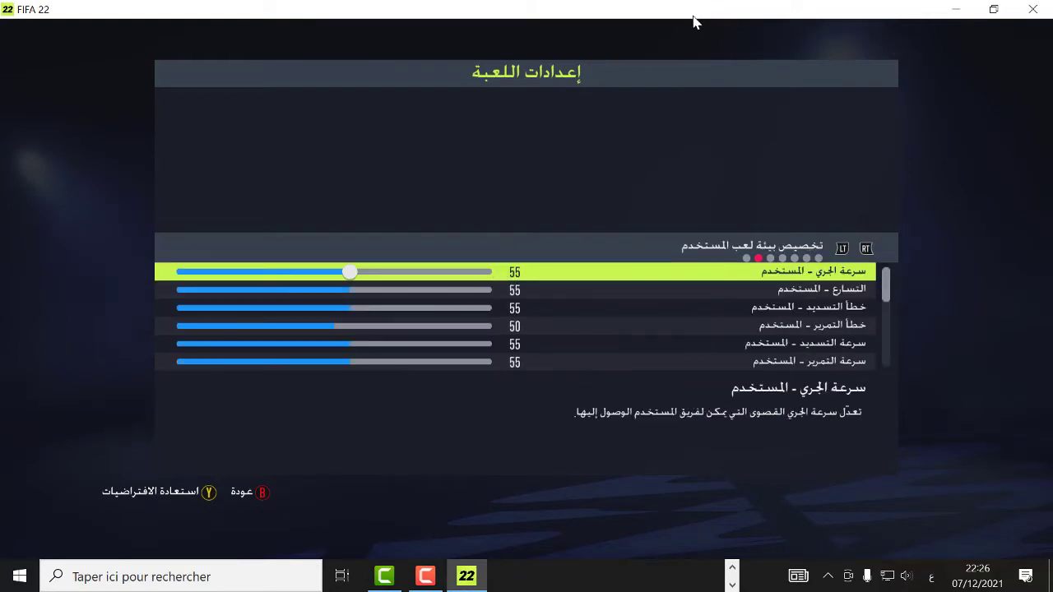
key(Down)
key(Down)
key(Down)
key(Down)
key(Down)
key(Down)
key(Down)
key(Down)
key(Down)
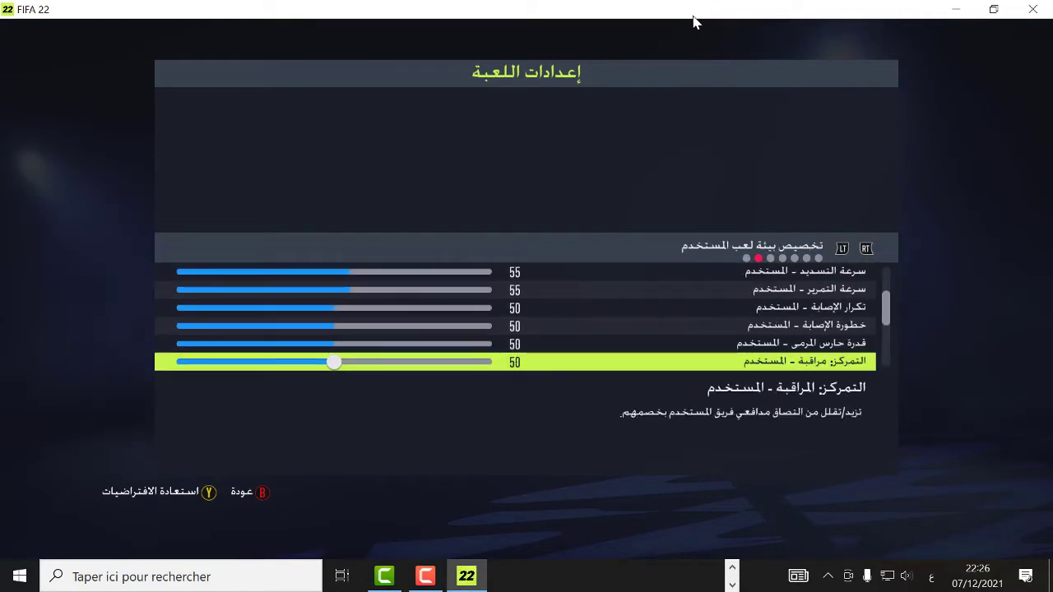
key(Down)
key(Down)
key(Down)
key(Down)
key(Down)
key(Down)
key(Down)
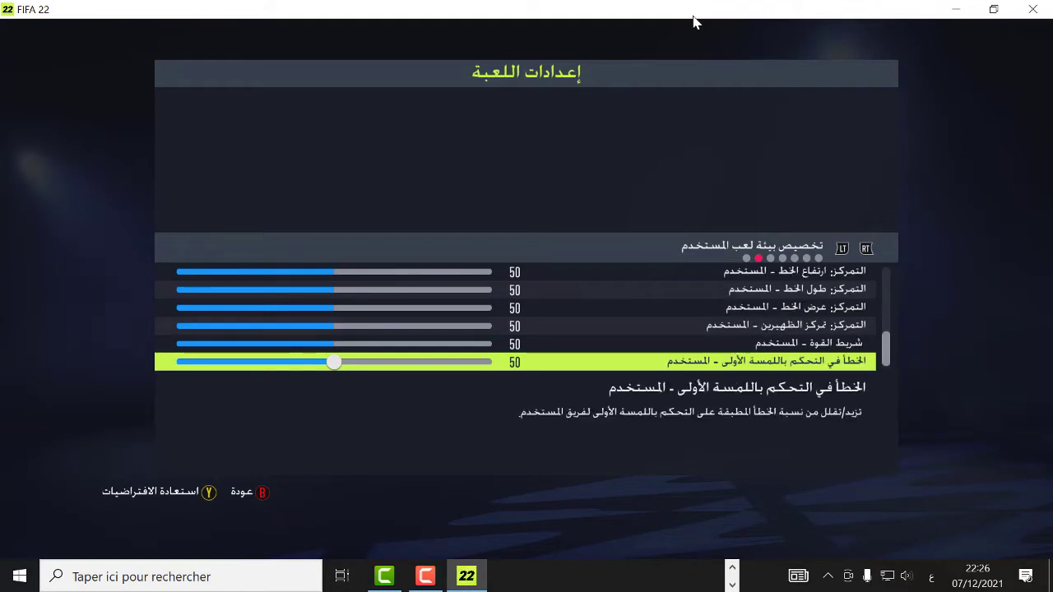
Examine the computer gameplay customisation sliders, starting with sprint speed, and leave the game settings
key(e)
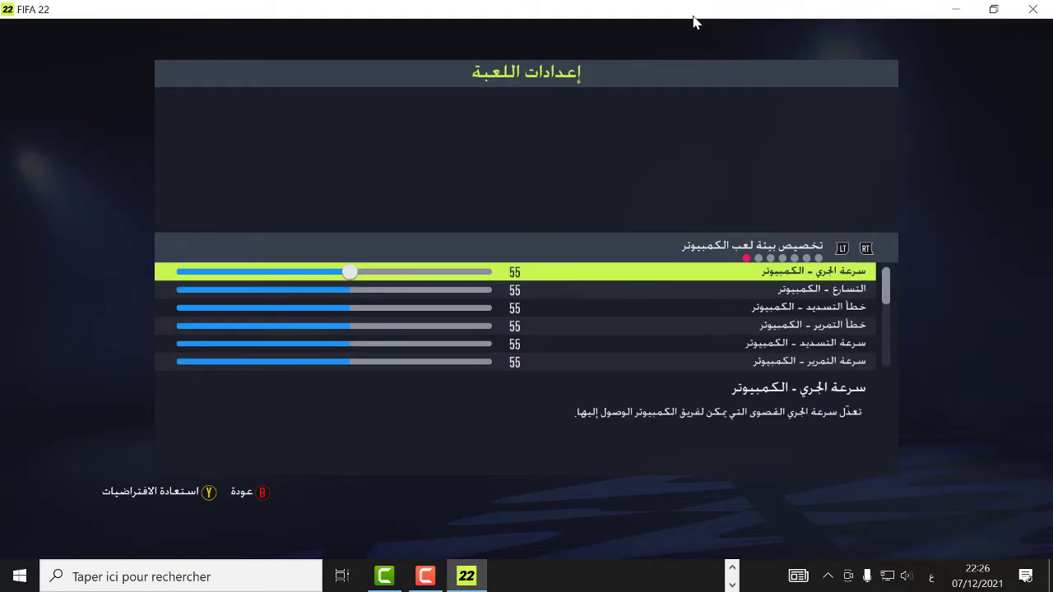
key(Down)
key(Down)
key(Down)
key(Down)
key(Down)
key(Down)
key(Down)
key(Down)
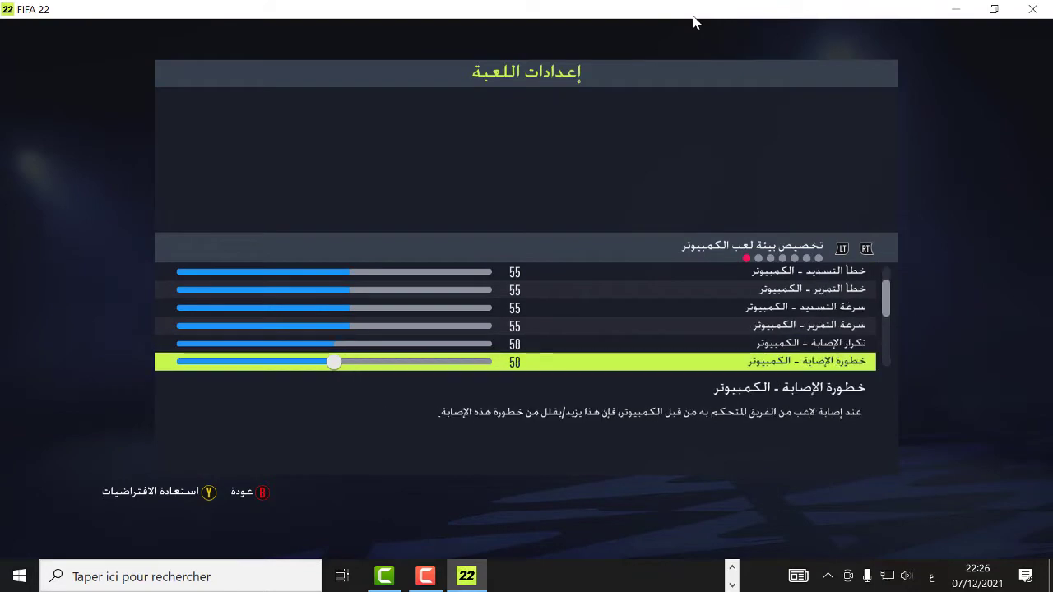
key(Down)
key(Down)
key(Down)
key(Down)
key(Down)
key(Down)
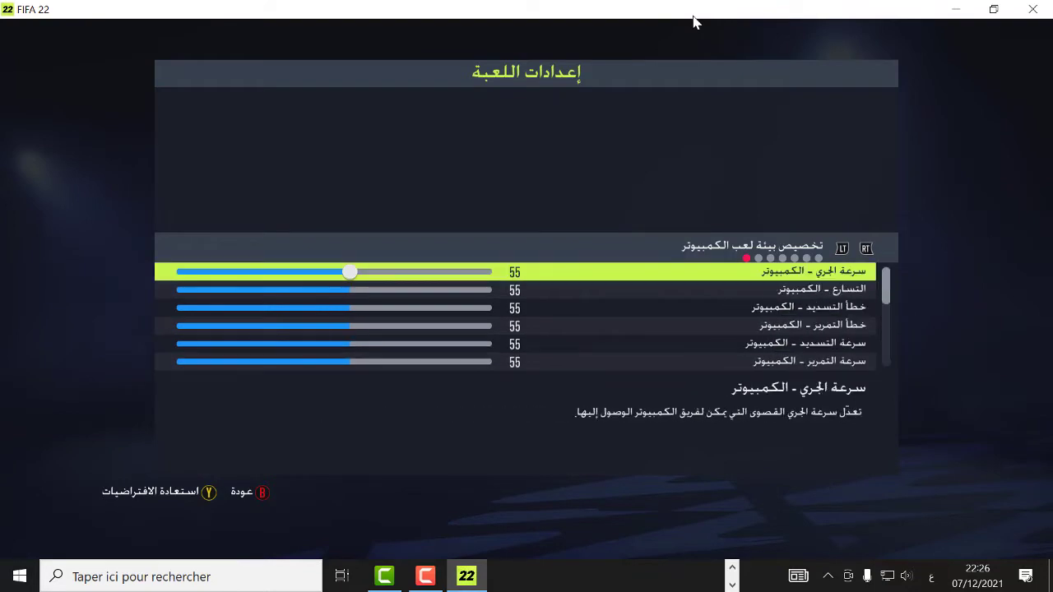
key(Escape)
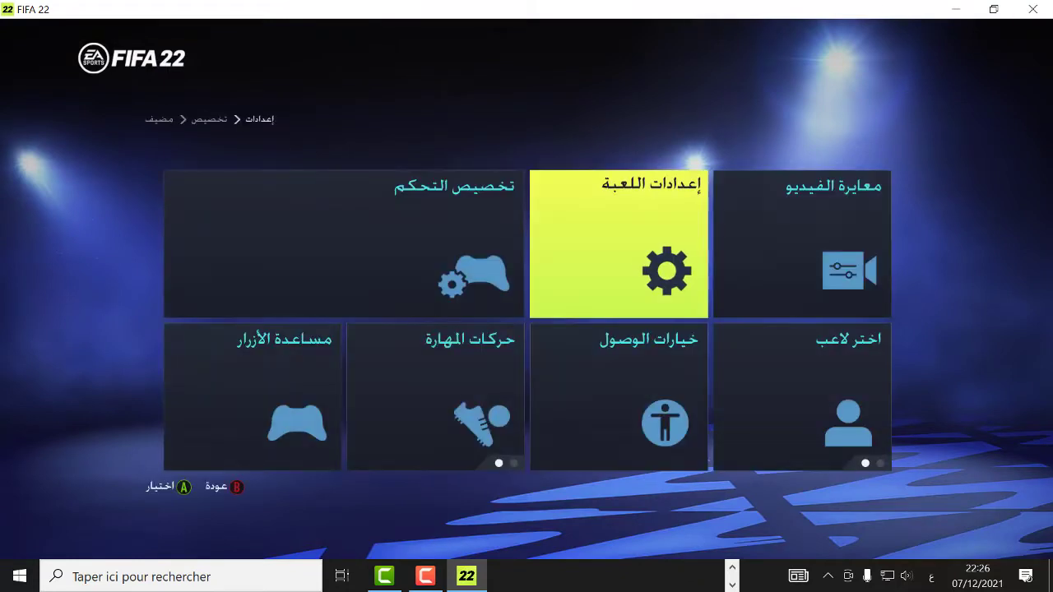
Reopen the game settings and examine the commentary language and sideline reporter options of the regular match audio
key(Return)
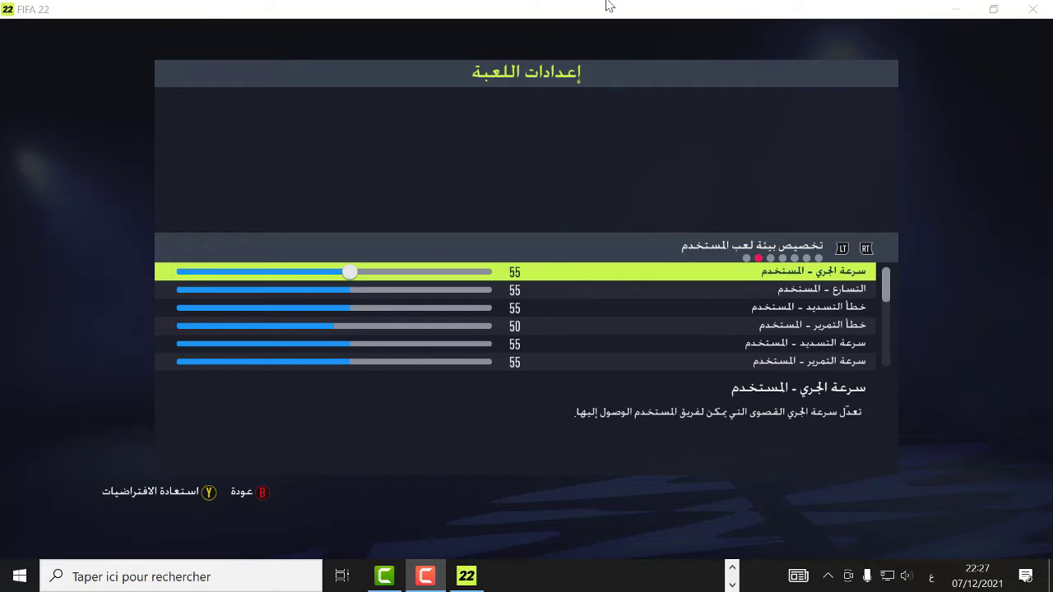
click(665, 19)
key(e)
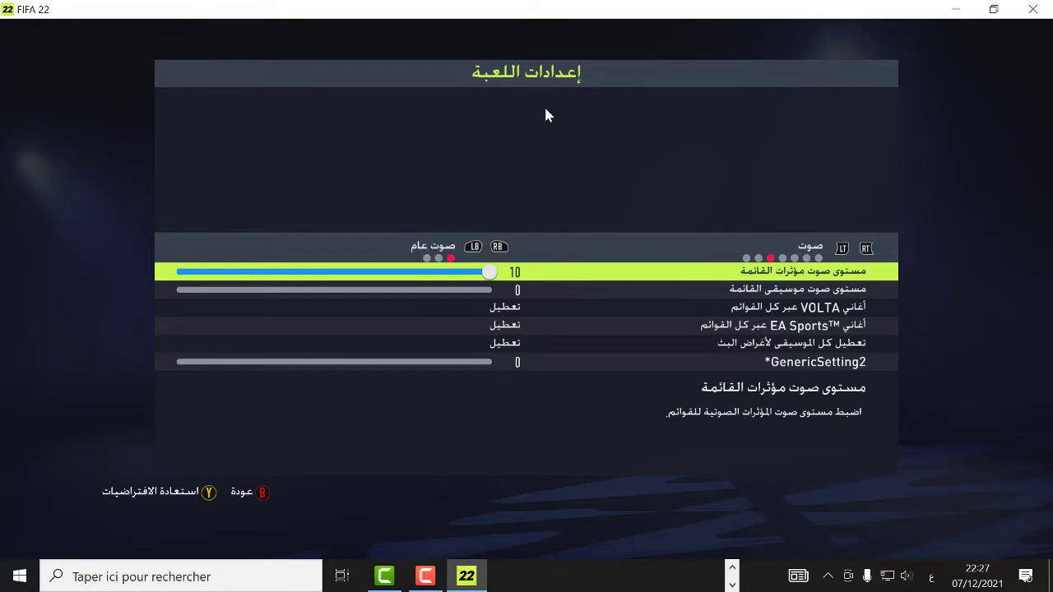
key(e)
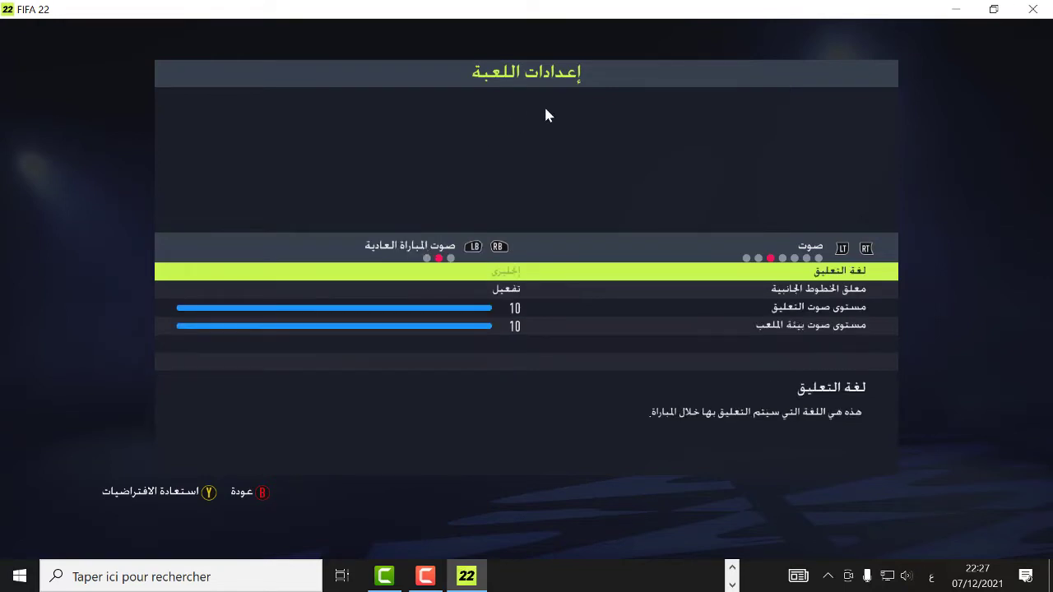
key(Down)
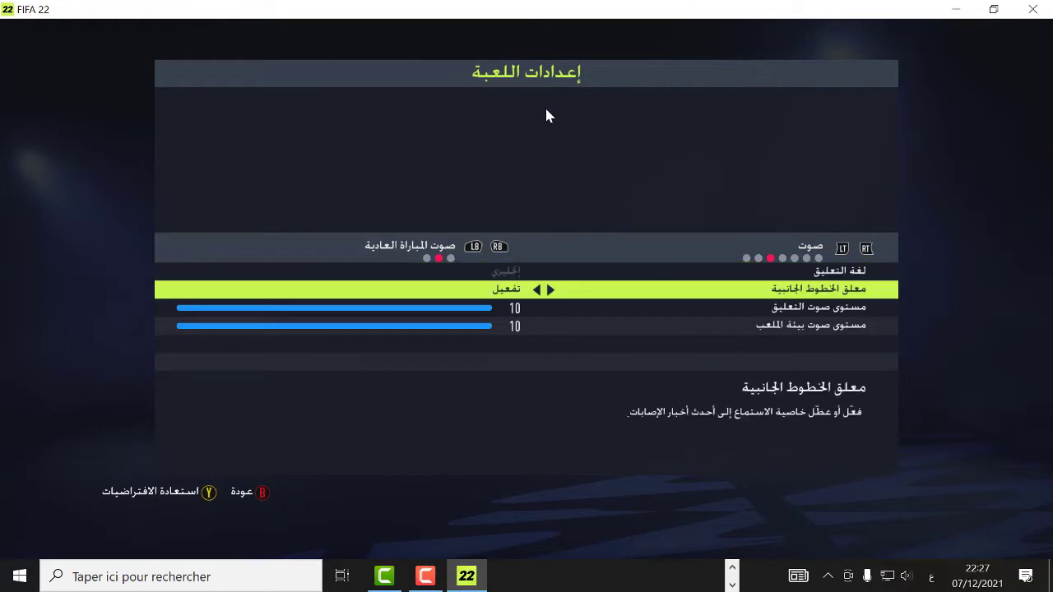
Examine the regular match commentary language, sideline reporter and commentary volume options, along with the VOLTA FOOTBALL audio settings
key(Up)
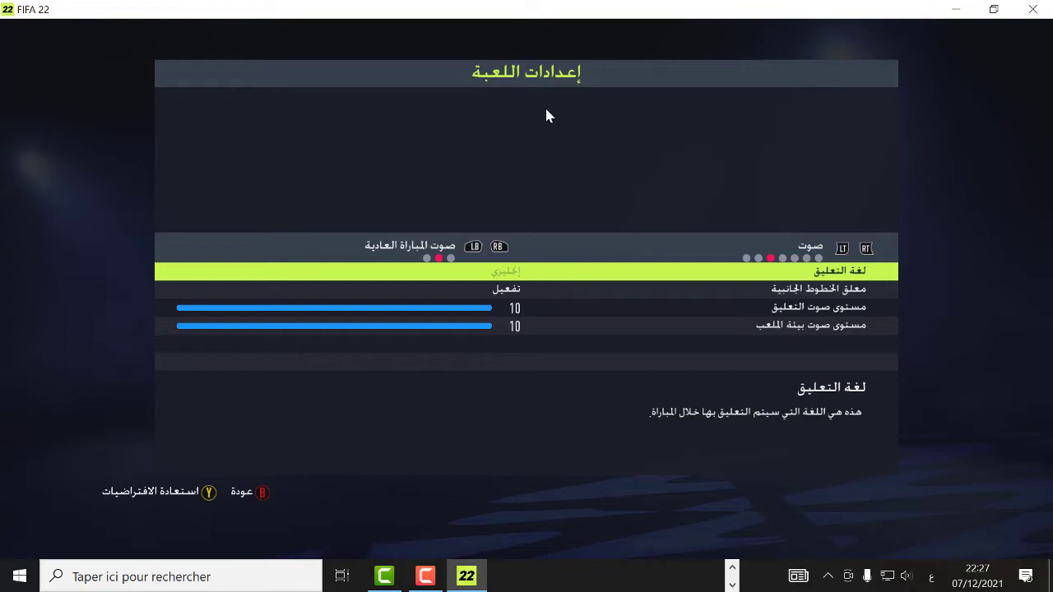
key(e)
key(q)
key(q)
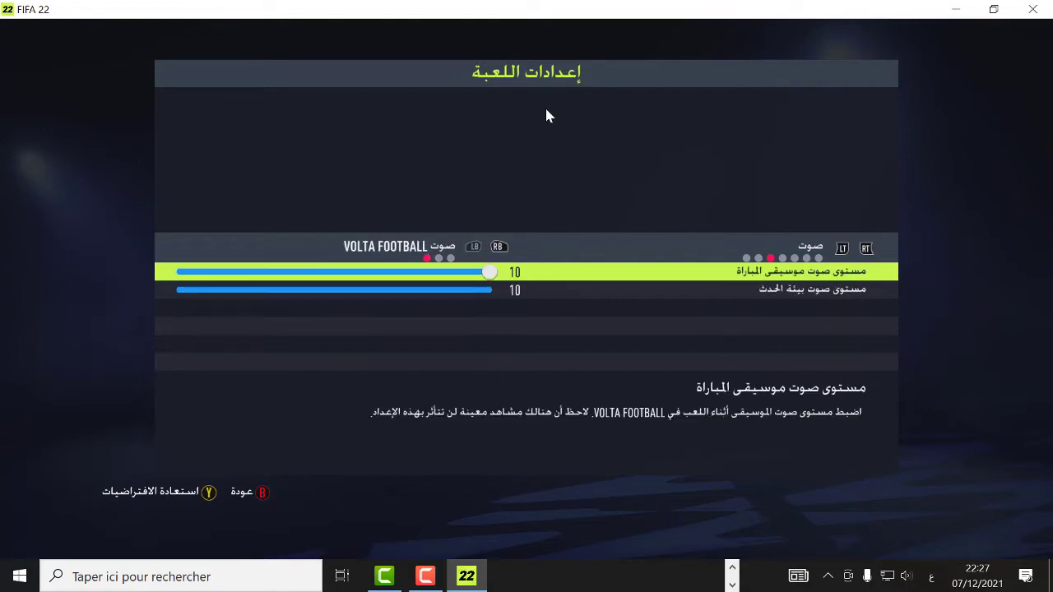
key(e)
key(Down)
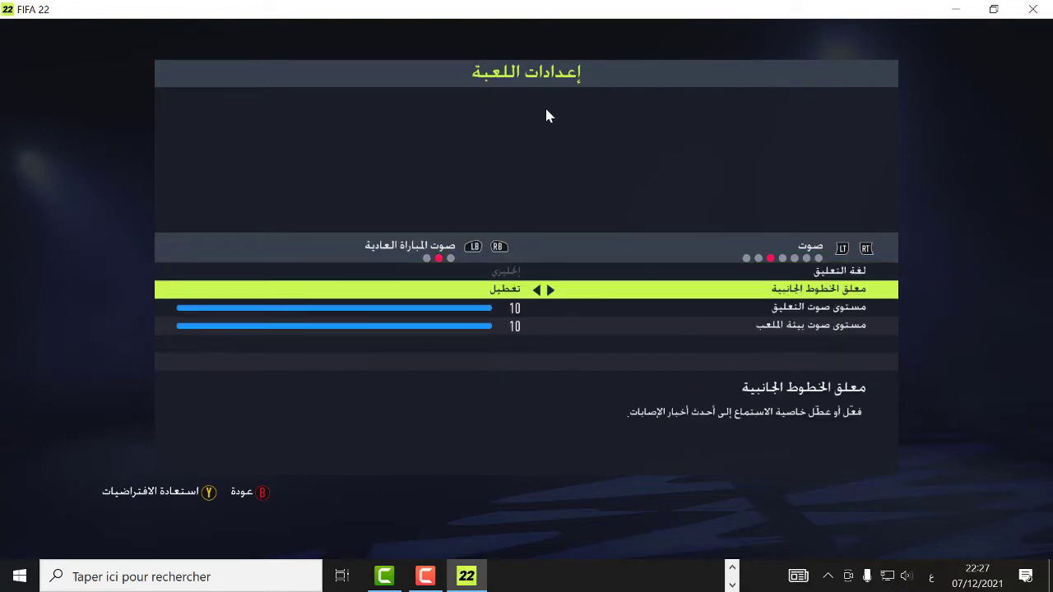
key(Up)
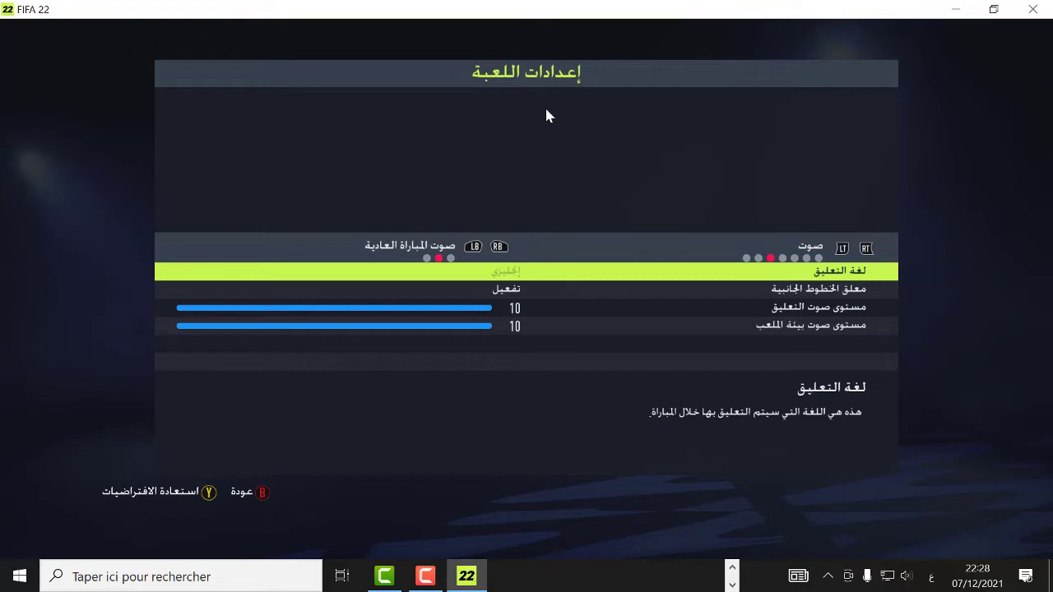
key(Down)
key(Down)
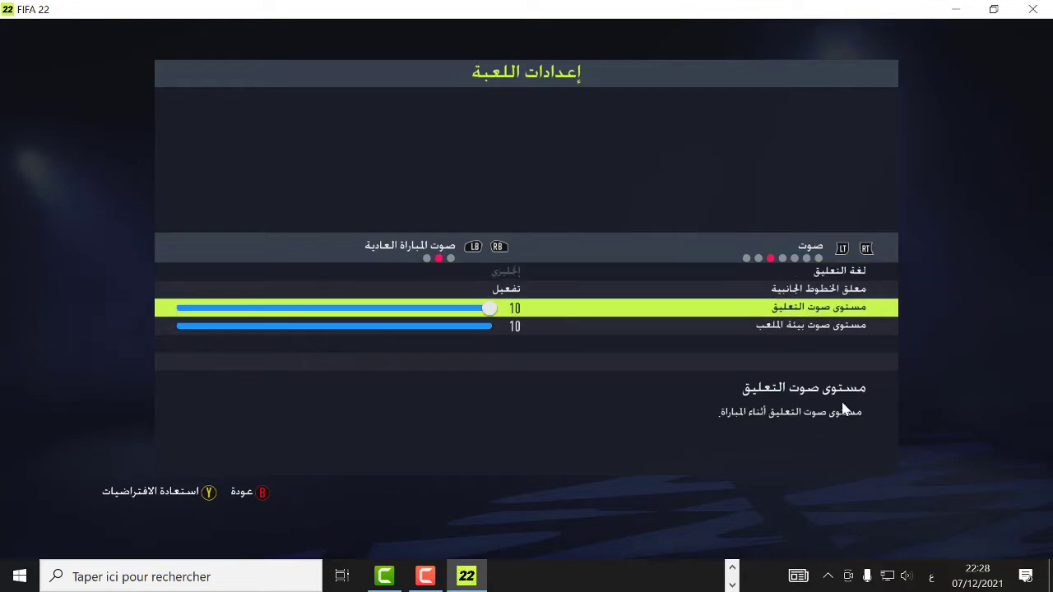
key(Up)
key(Up)
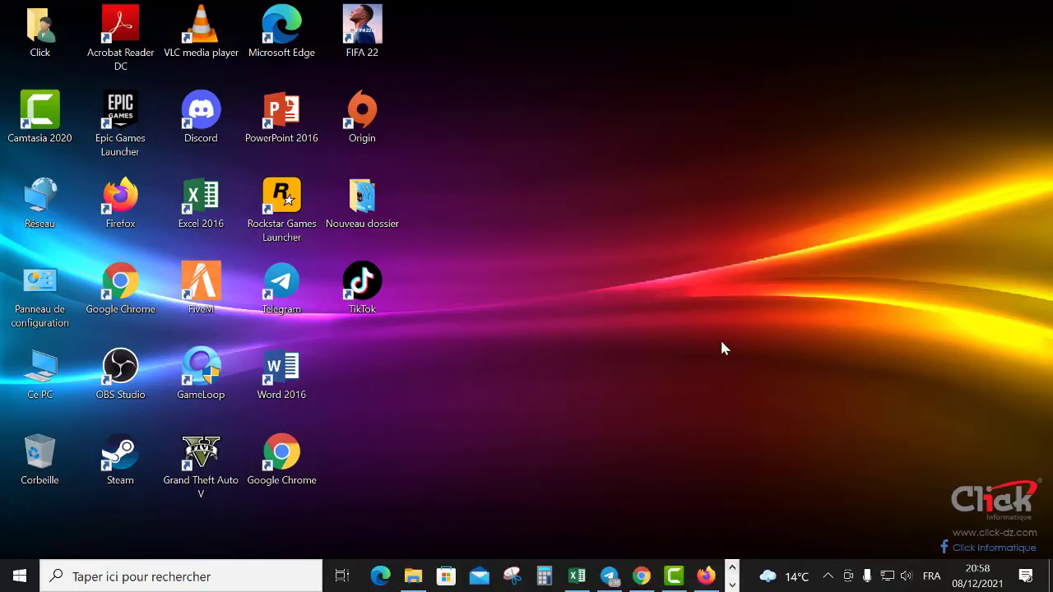
Switch to the running Steam client, close its friends list window and refresh the desktop
click(827, 576)
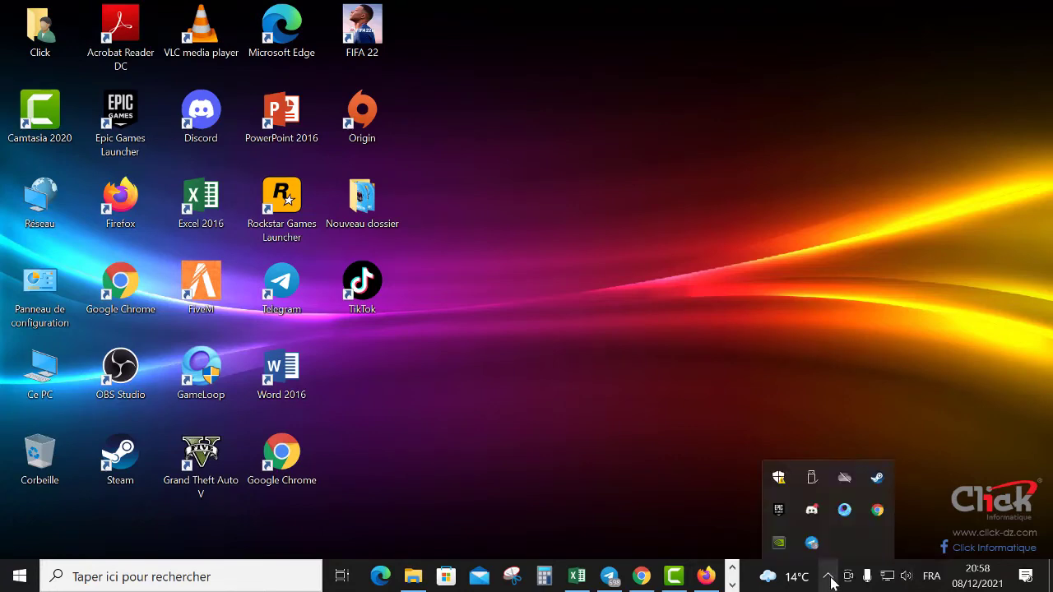
right_click(878, 479)
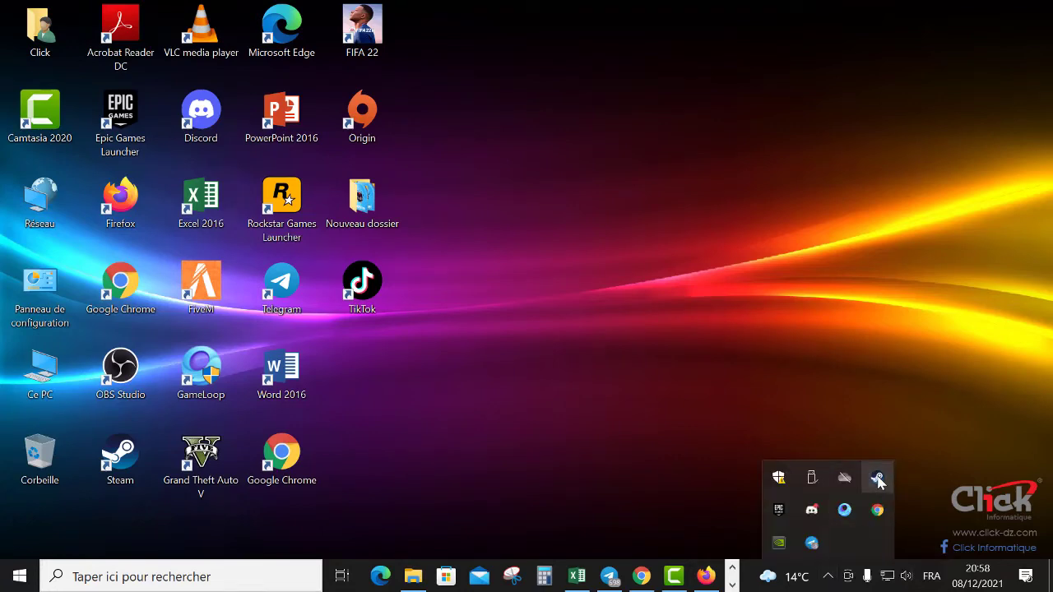
double_click(878, 479)
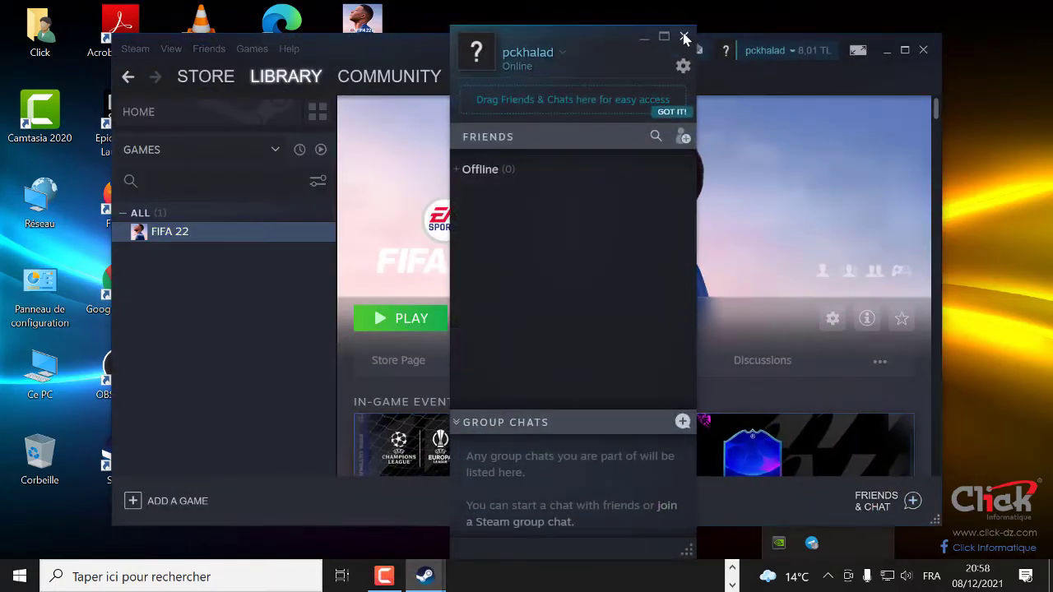
click(683, 36)
right_click(573, 28)
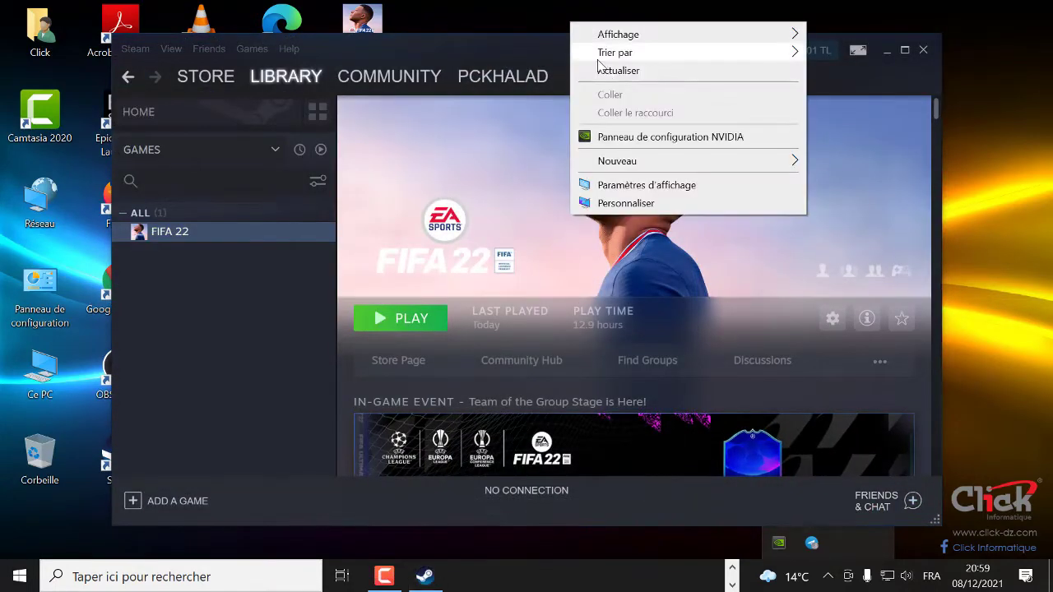
click(601, 69)
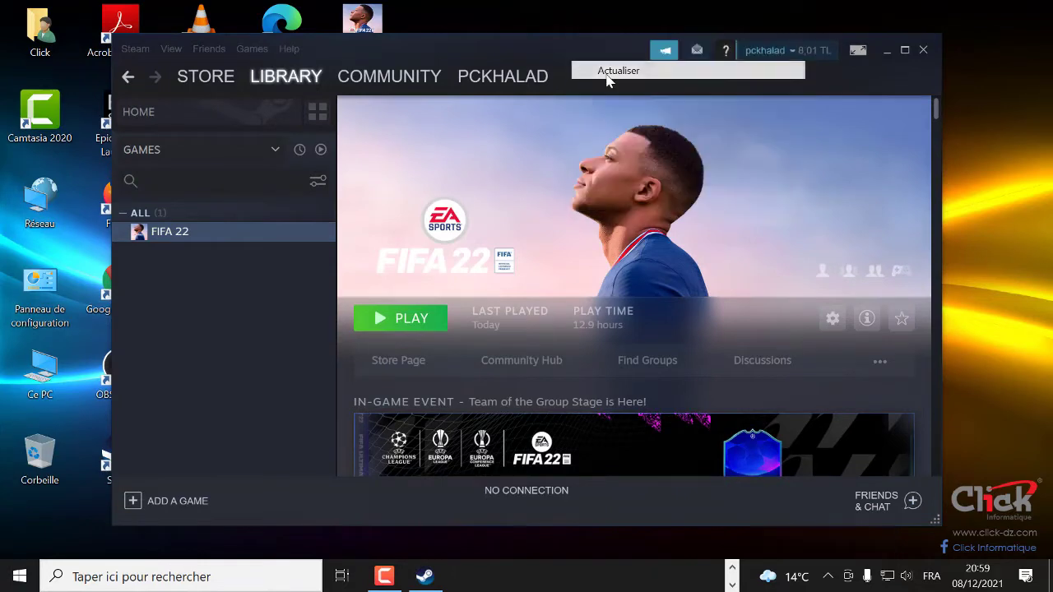
Open the properties of FIFA 22 in the Steam library and review the updates, local files and language settings
right_click(168, 238)
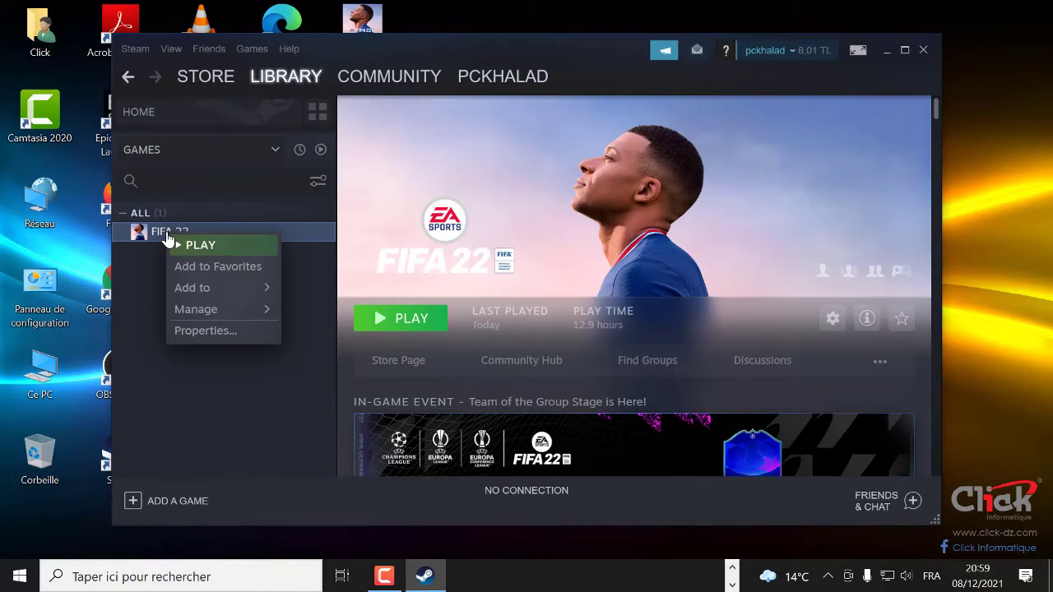
click(206, 330)
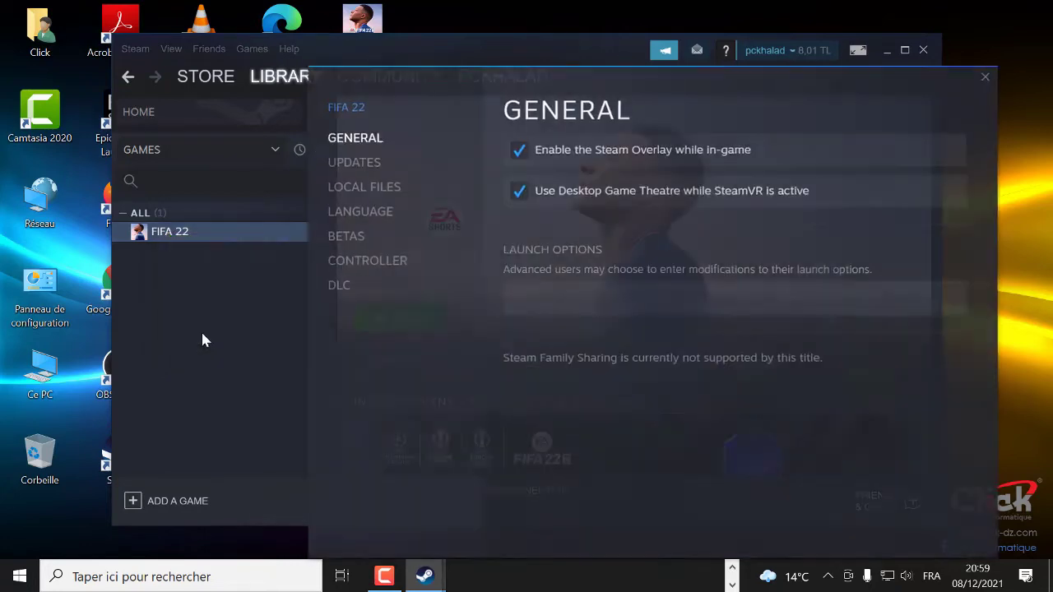
click(372, 167)
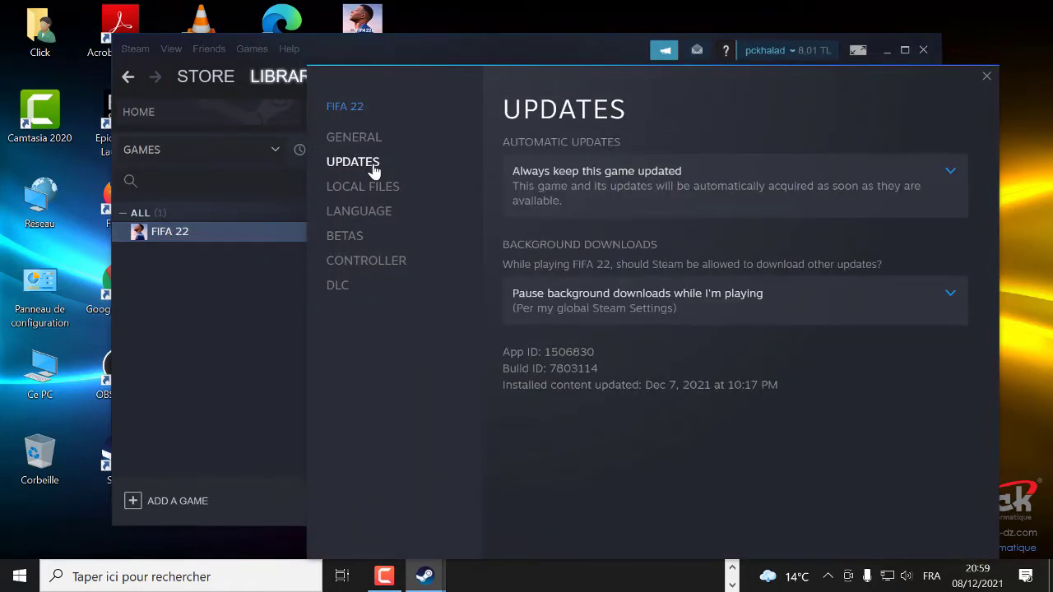
click(364, 192)
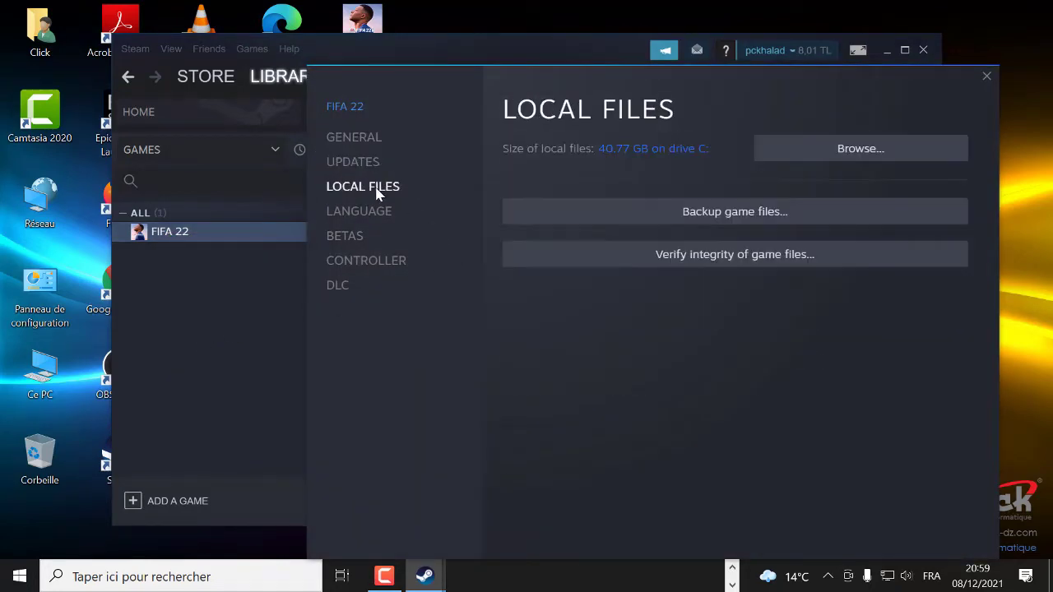
click(367, 220)
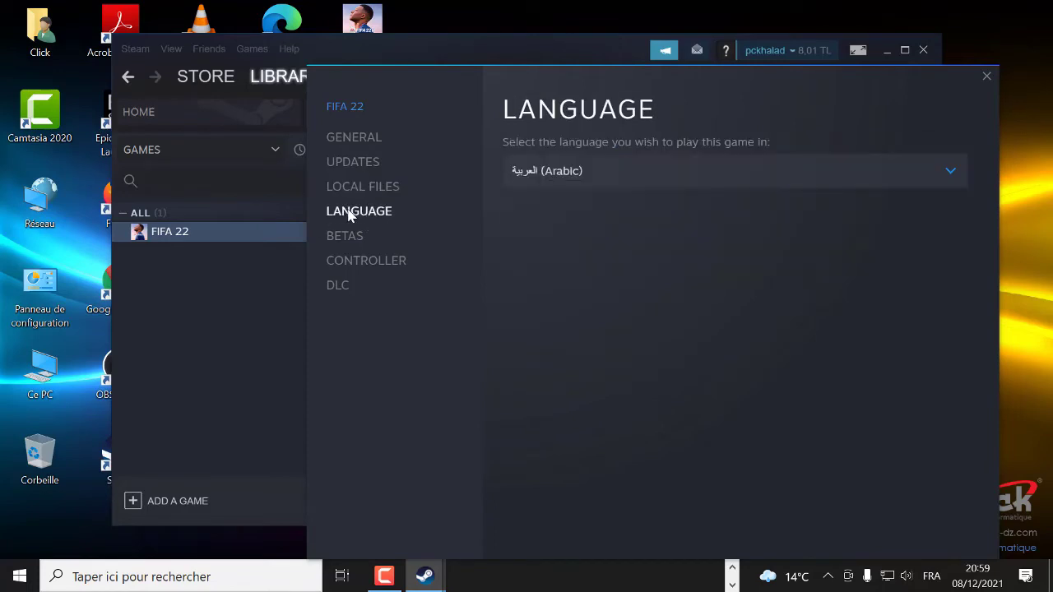
Try English as the FIFA 22 game language, set it back to Arabic and close the game properties
click(607, 184)
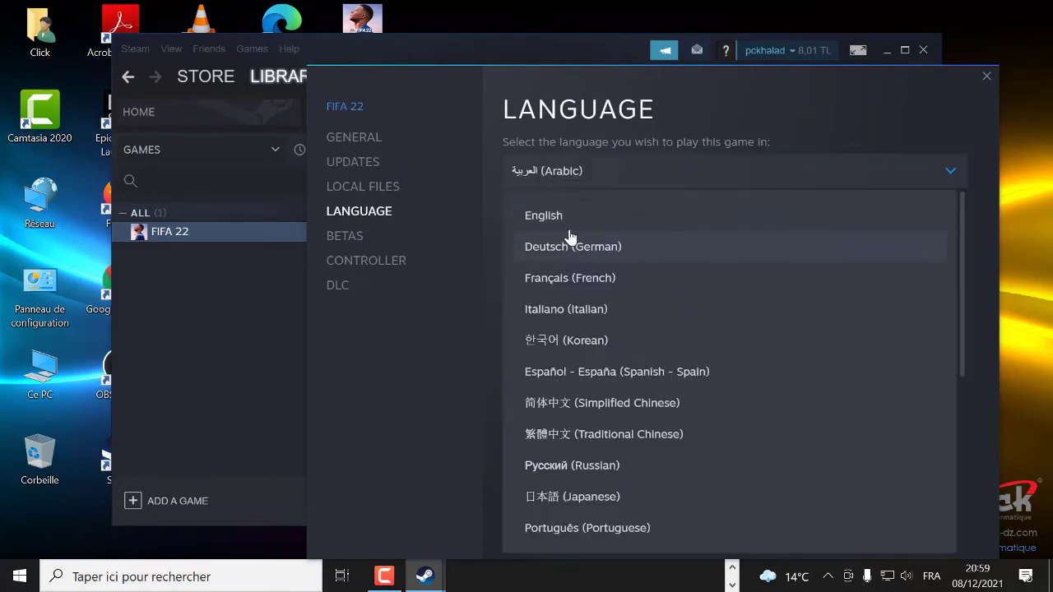
click(535, 215)
click(650, 176)
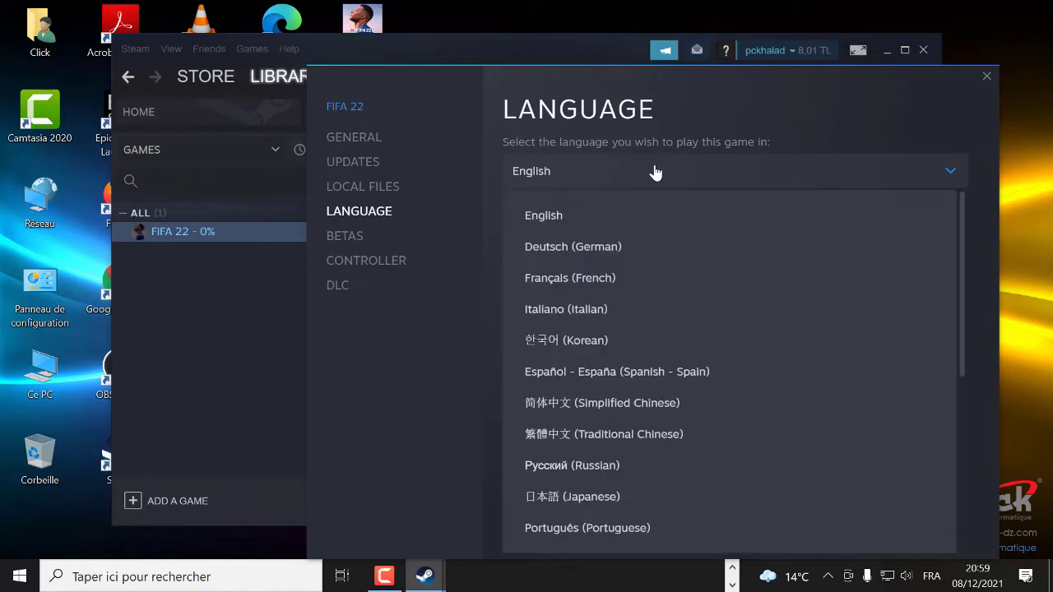
scroll(576, 411, down, 3)
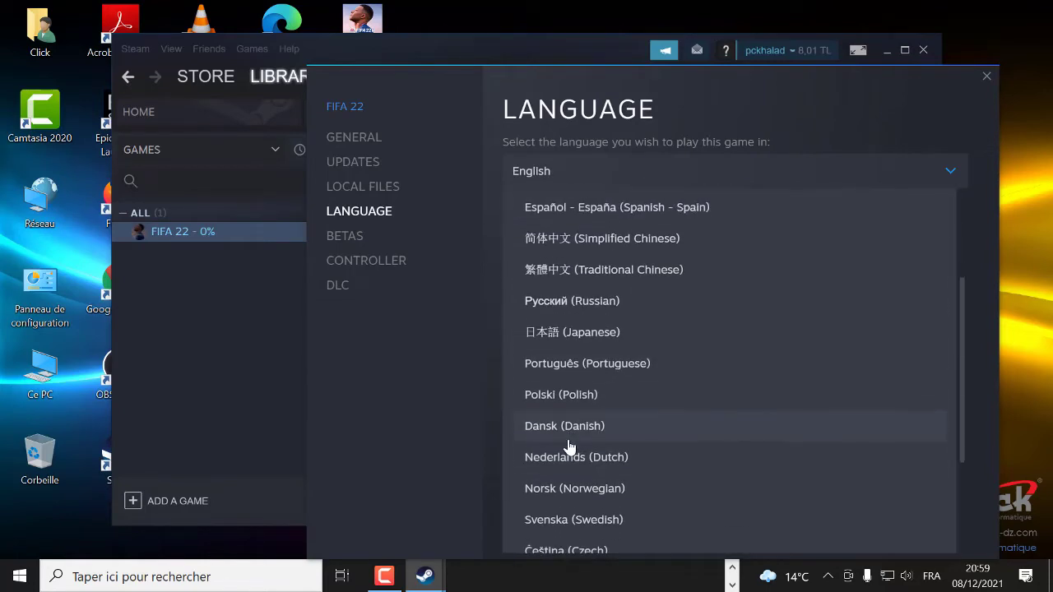
scroll(595, 460, up, 1)
drag(961, 323, 963, 477)
click(573, 450)
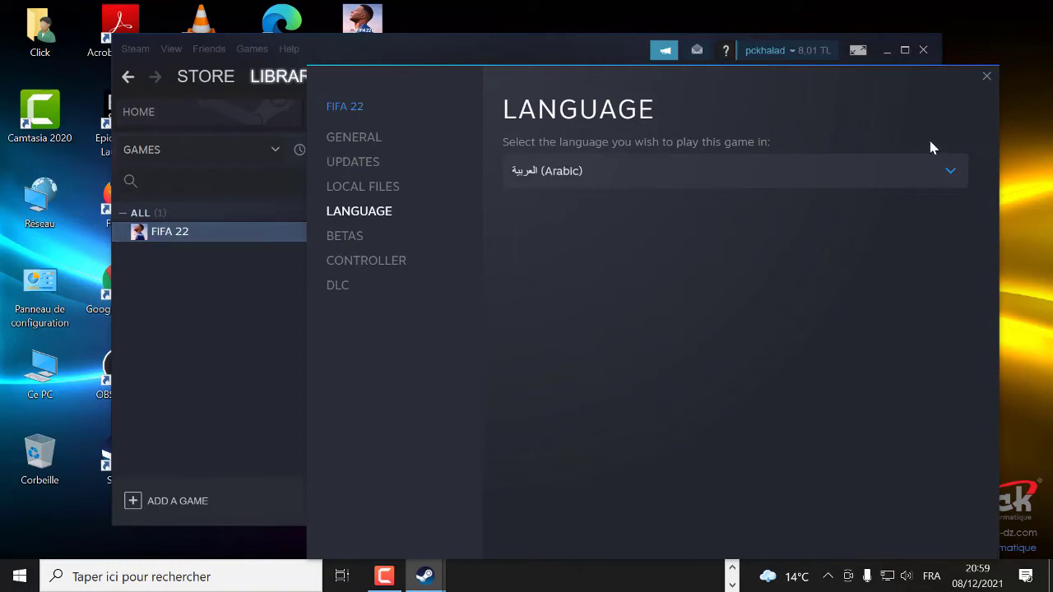
click(986, 76)
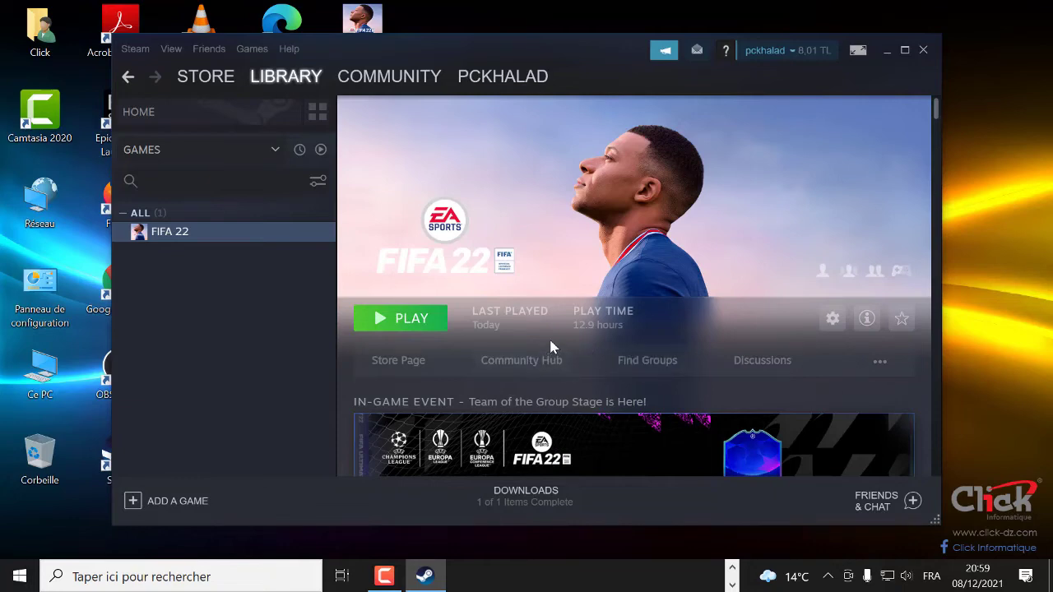
Launch FIFA 22 from the Steam library, close the Steam window and refresh the desktop
click(402, 327)
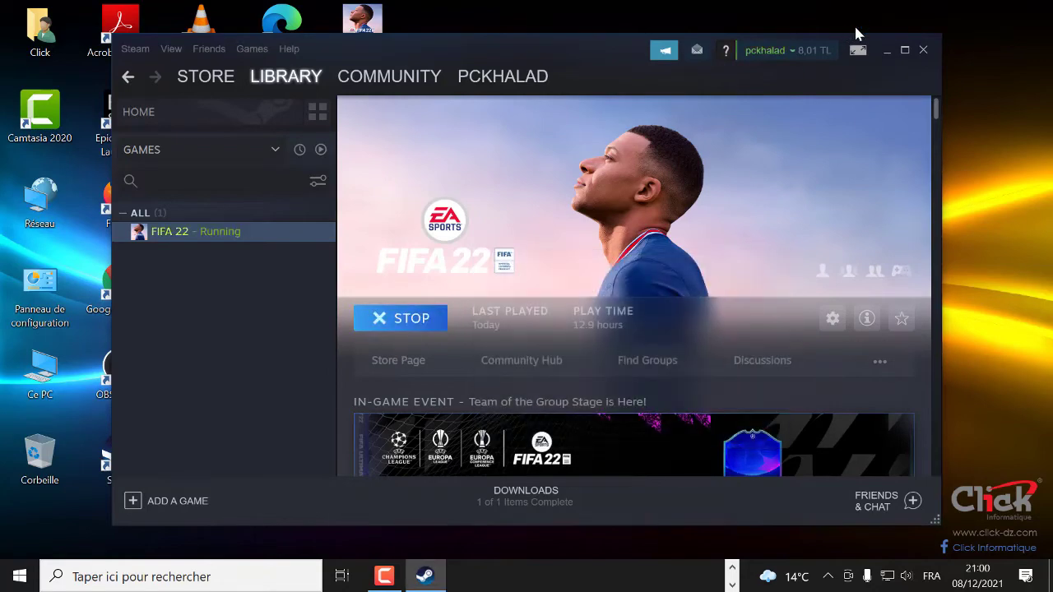
click(923, 50)
right_click(715, 64)
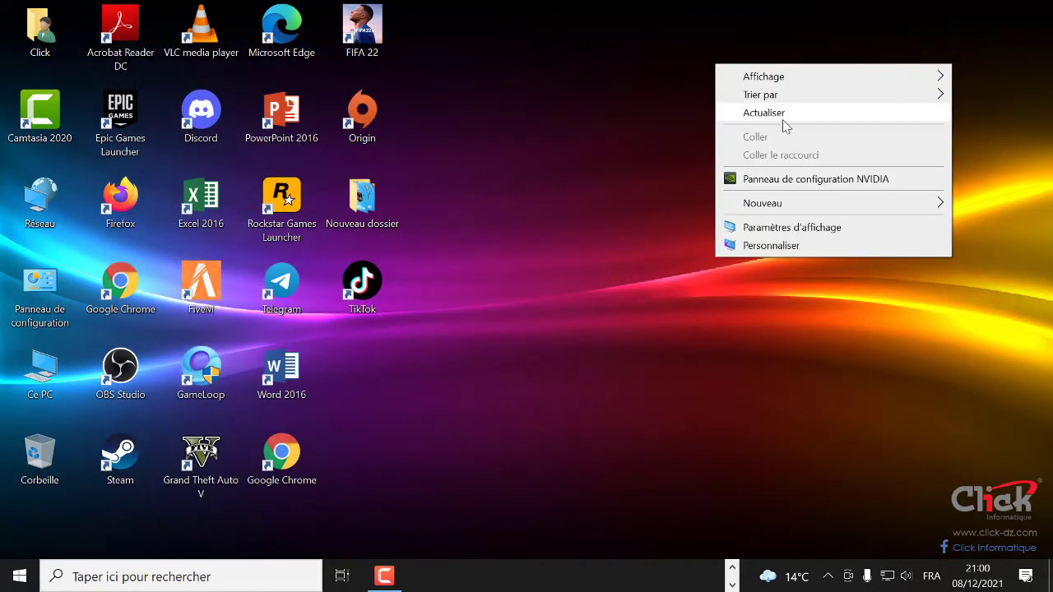
click(782, 115)
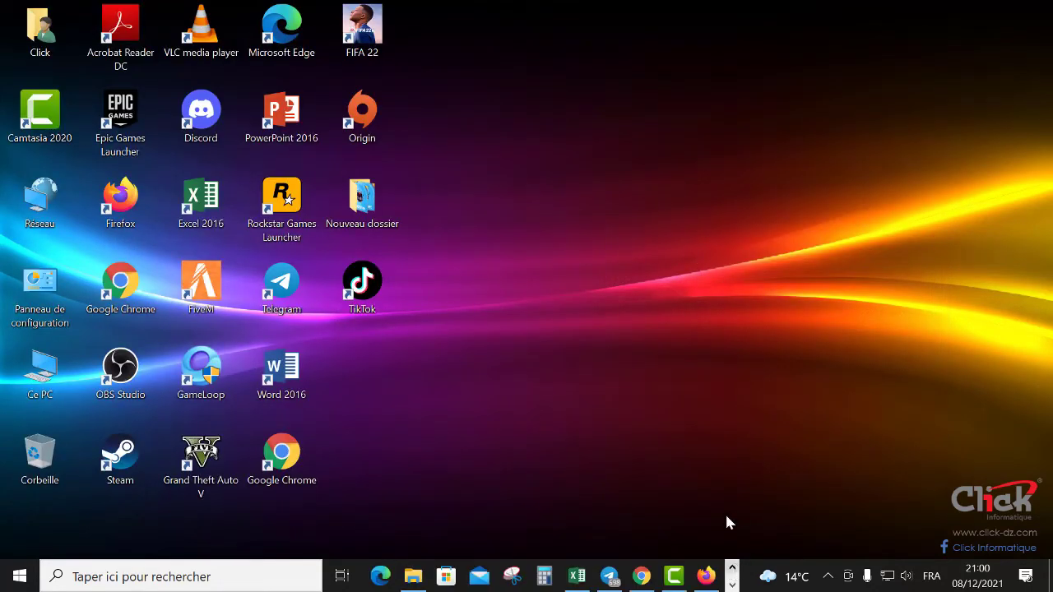
right_click(578, 275)
click(641, 324)
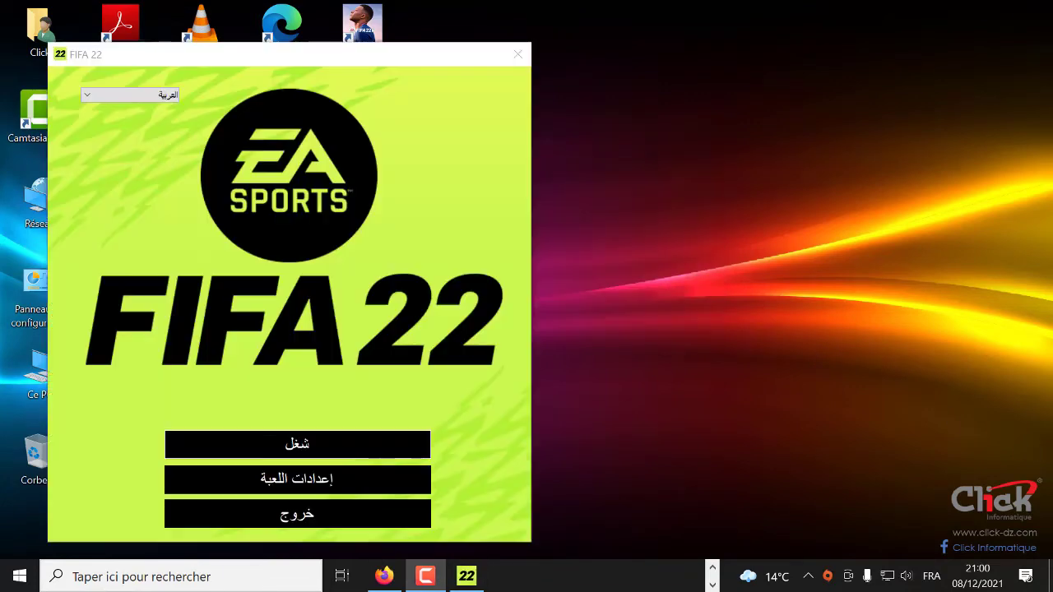
Start the game from the Arabic FIFA 22 launcher and maximise the game window
right_click(664, 160)
click(733, 207)
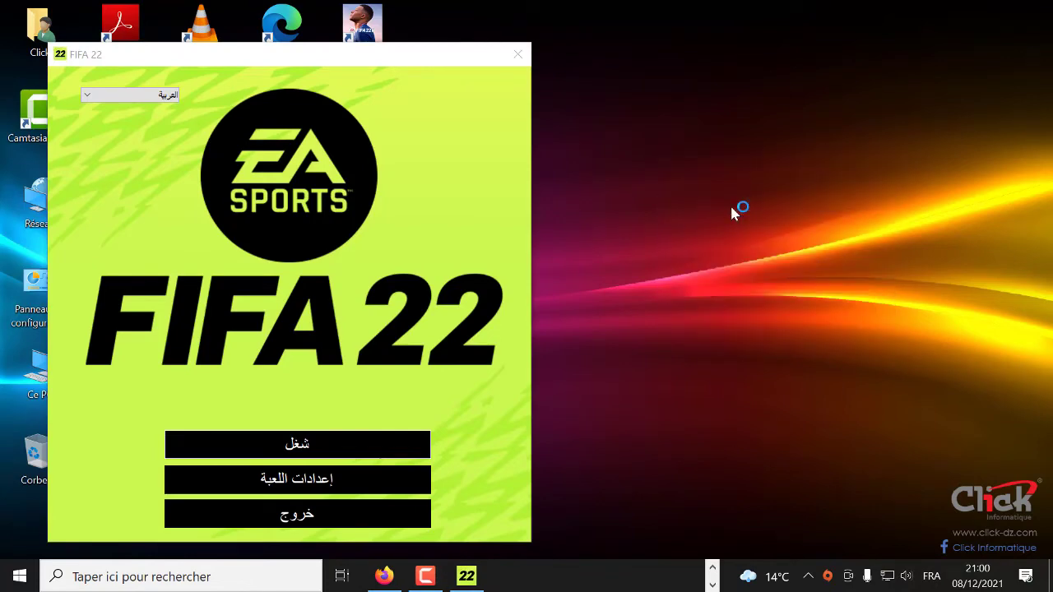
click(314, 451)
right_click(566, 199)
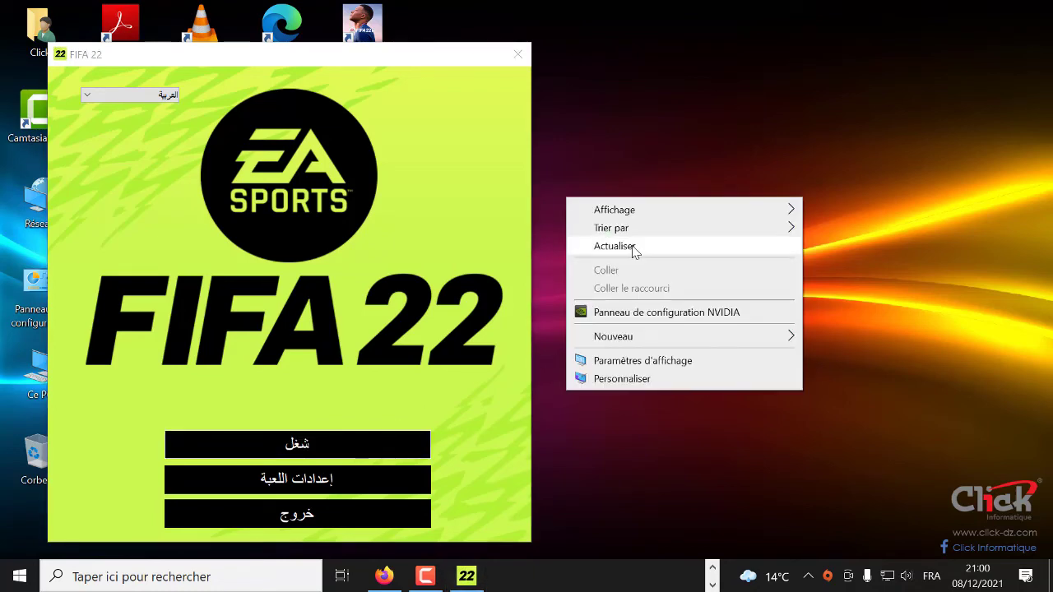
click(634, 248)
right_click(596, 61)
click(648, 107)
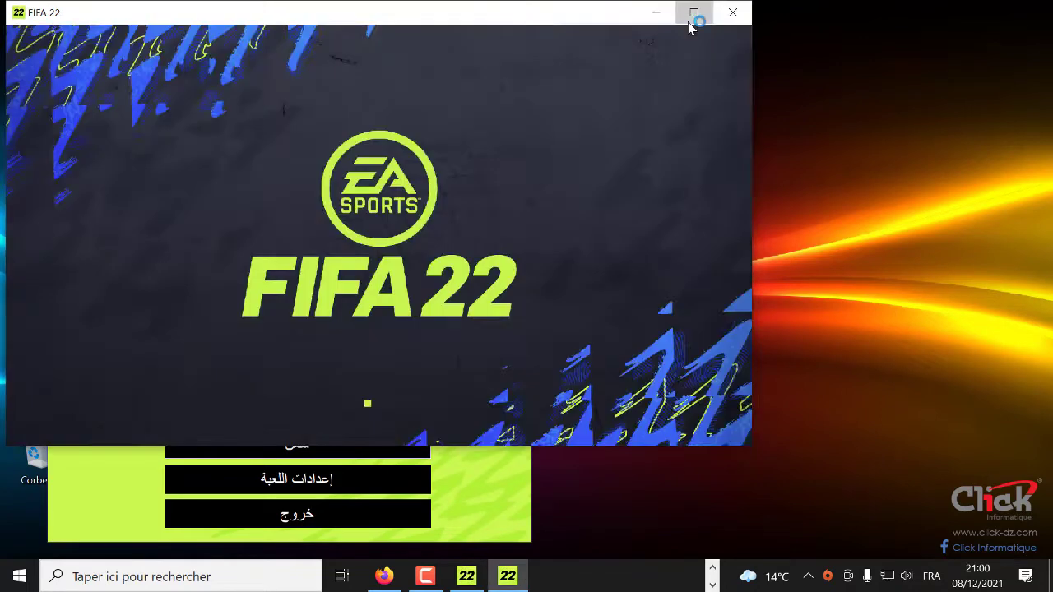
click(688, 20)
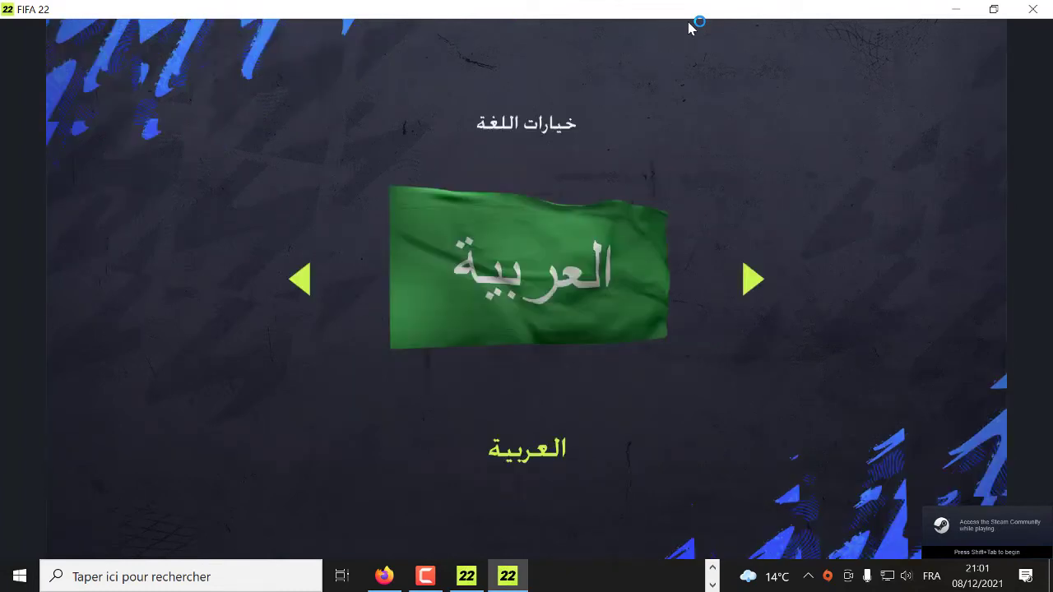
Confirm Arabic as the in-game language, skip the intro video and continue past the title screen
key(Return)
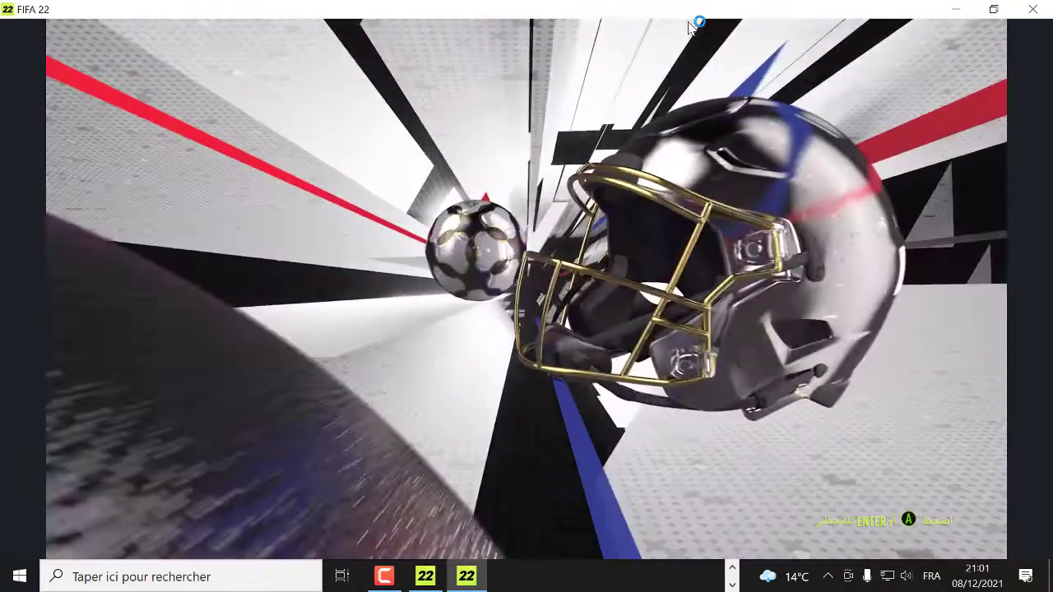
key(Return)
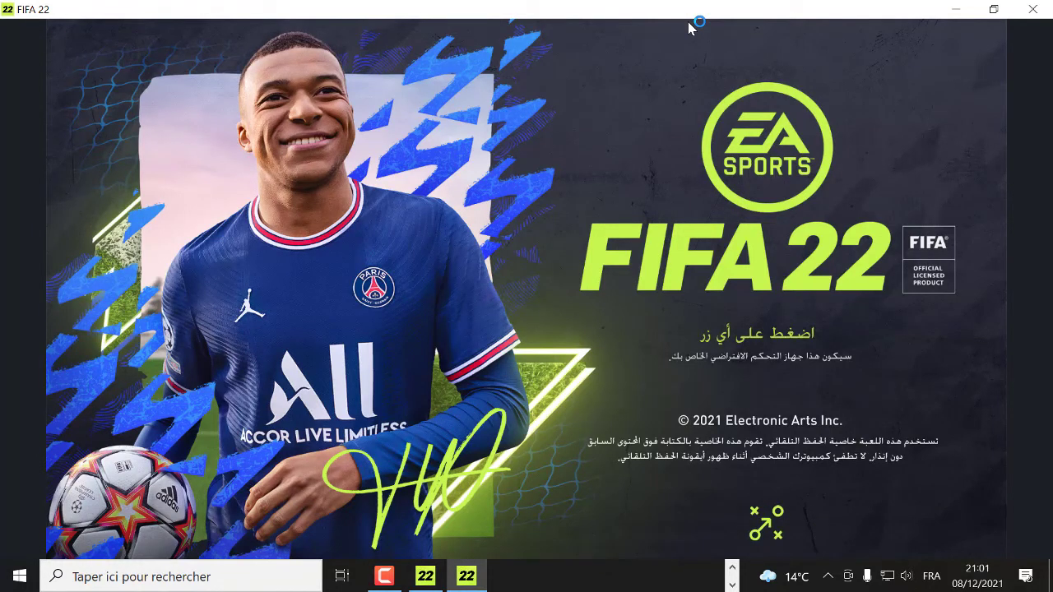
key(Return)
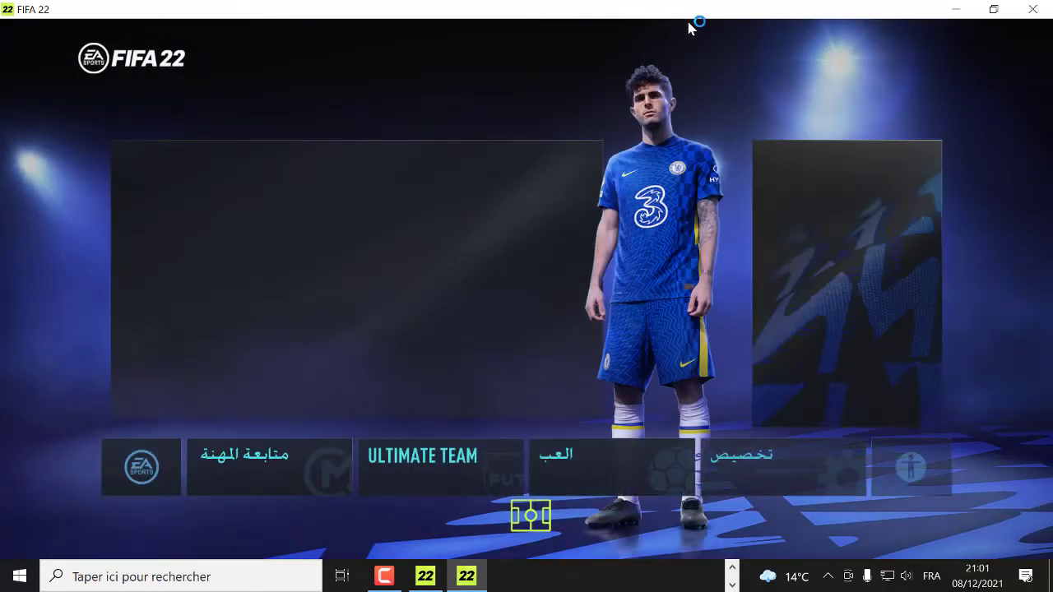
Open the settings (الإعدادات) within the Customise (تخصيص) section of the main menu
key(Right)
key(Right)
key(Right)
key(Right)
key(Return)
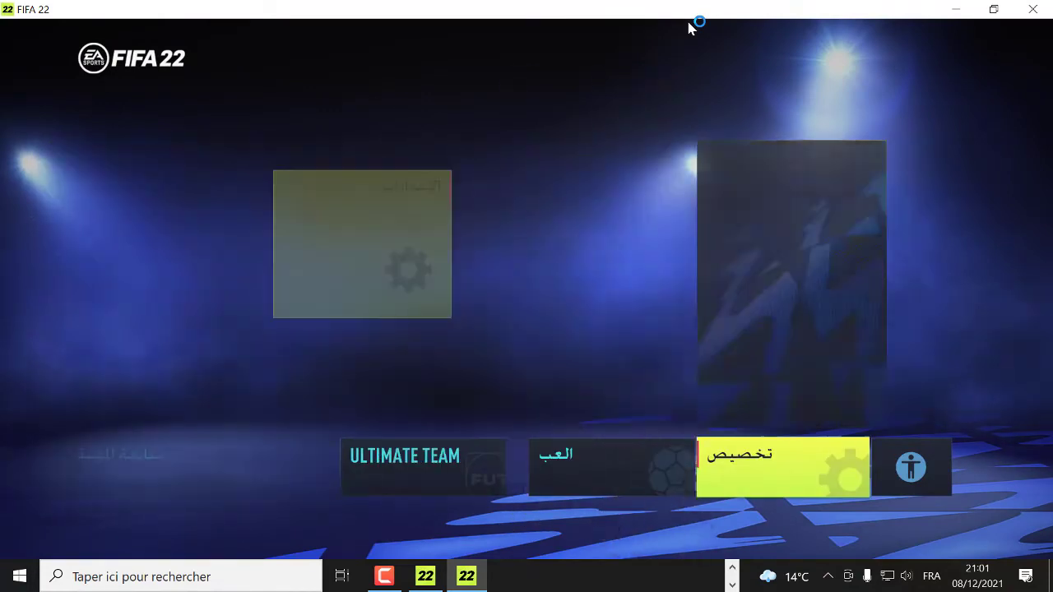
key(Right)
key(Right)
key(Left)
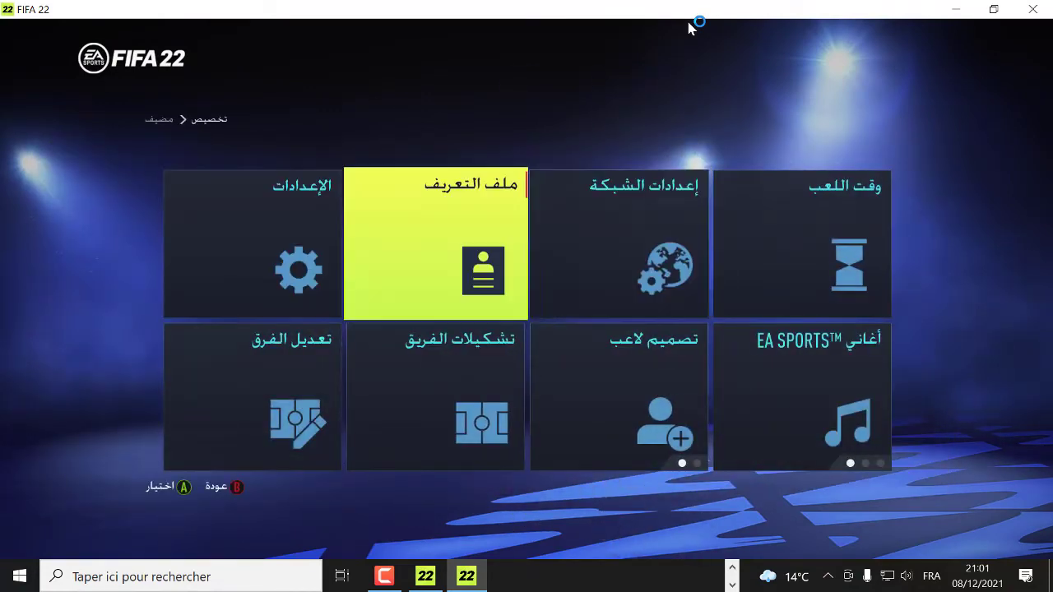
key(Left)
key(Return)
Open the game settings (إعدادات اللعبة) from the settings tiles
key(Right)
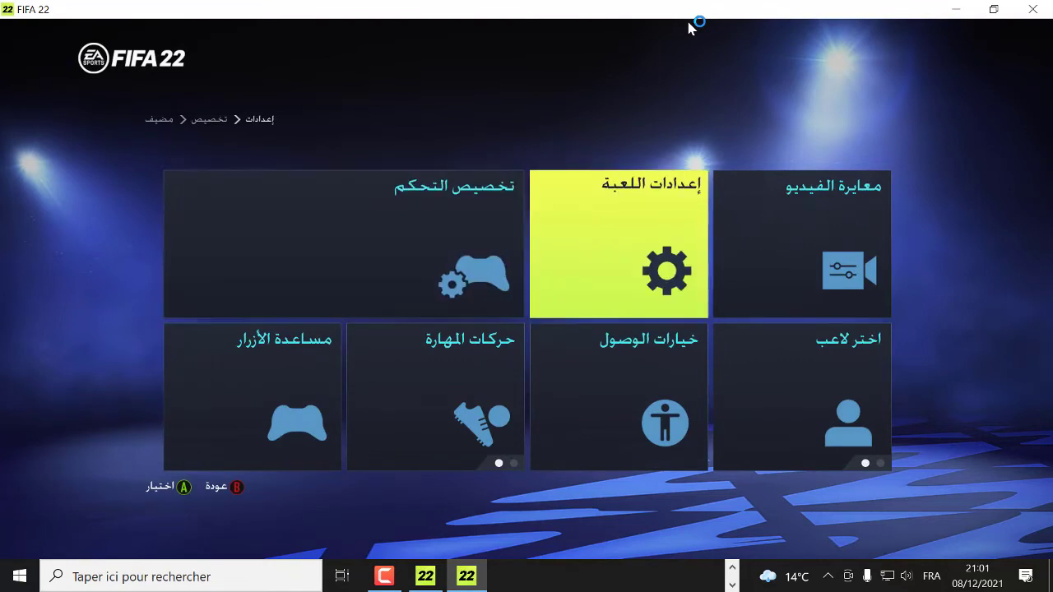
key(Left)
key(Right)
key(Return)
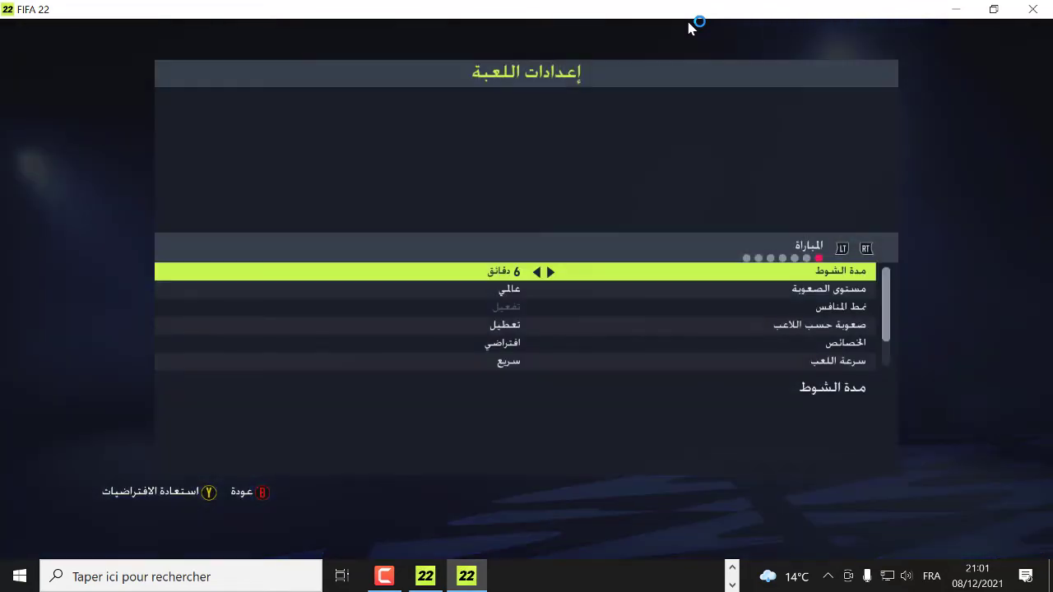
Go through the game settings categories to the audio settings (صوت) and show the normal match audio page
key(Page_Up)
key(Page_Down)
key(Page_Down)
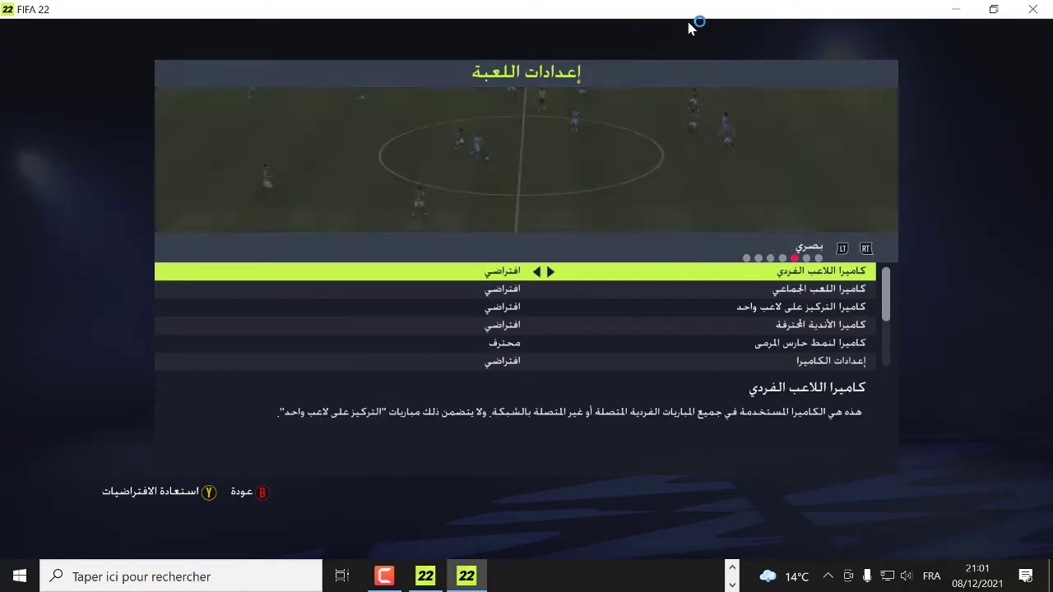
key(Page_Down)
key(Page_Down)
key(Page_Down)
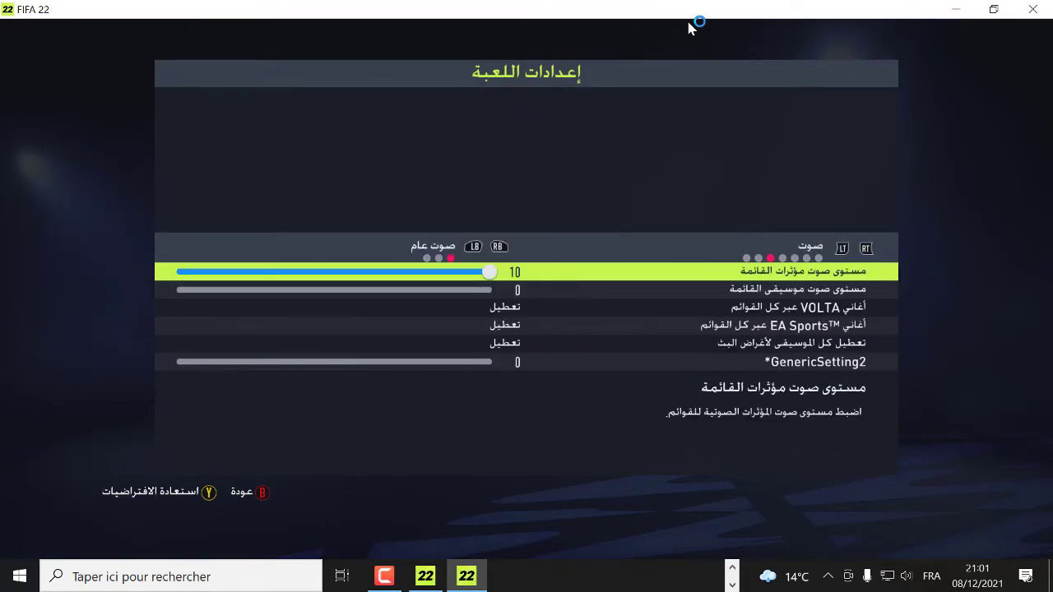
key(q)
key(q)
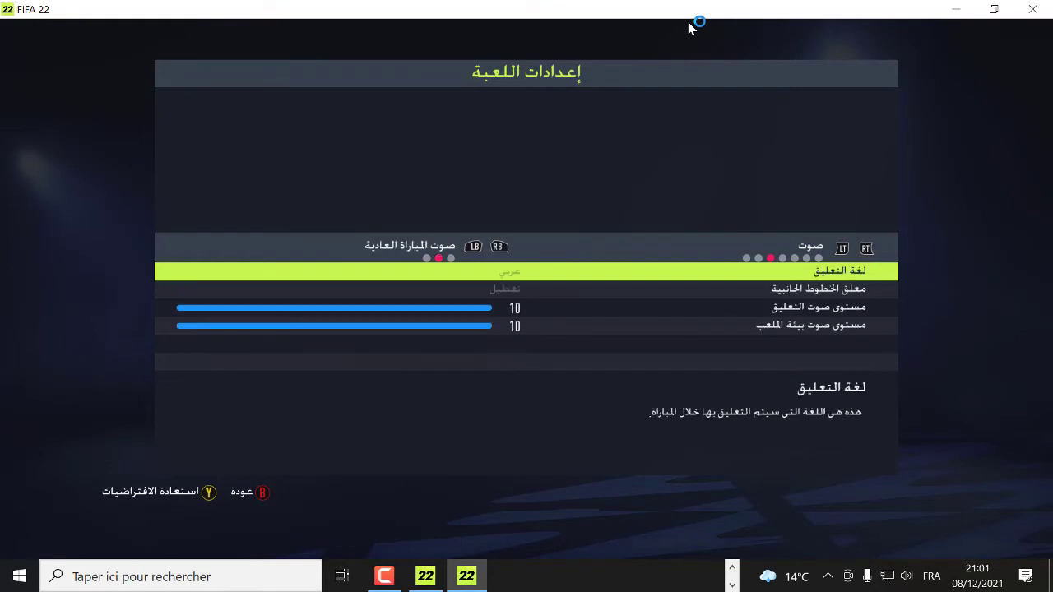
Check the commentary language and sideline commentator options, and return to the main menu
key(Down)
key(Up)
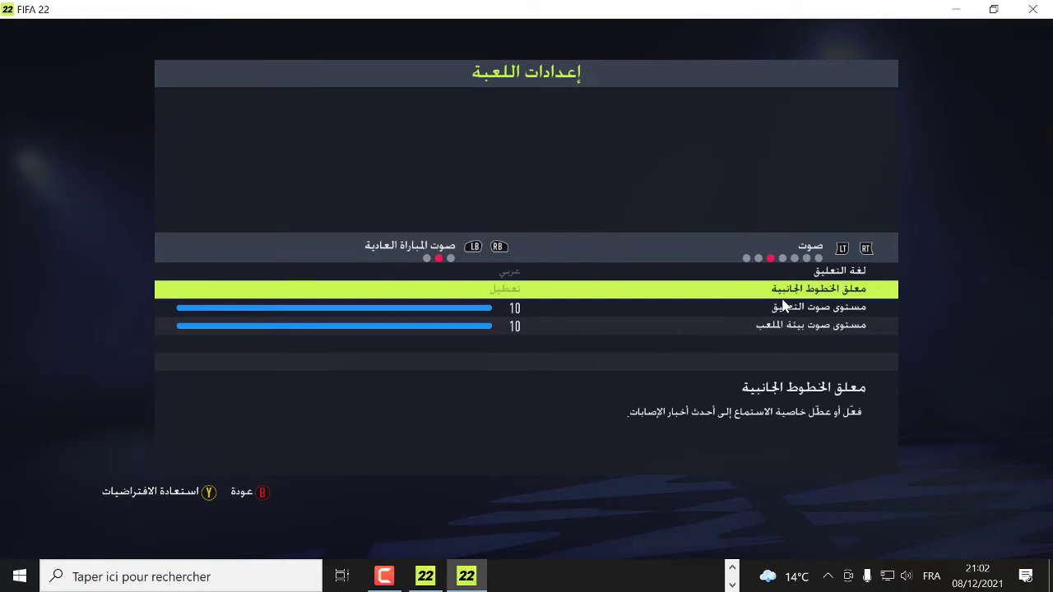
key(Escape)
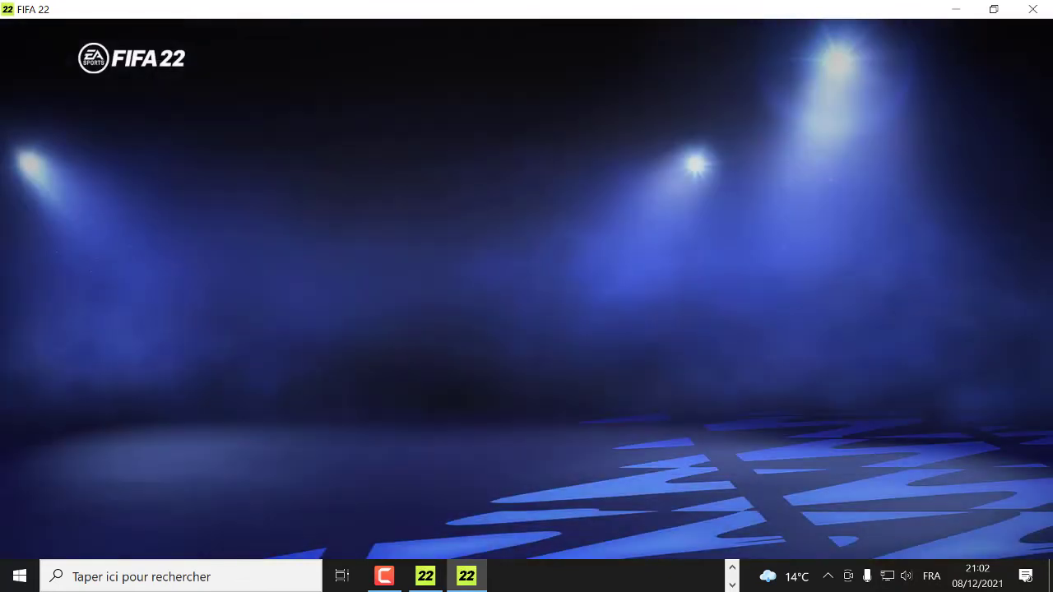
key(Escape)
key(Escape)
key(Escape)
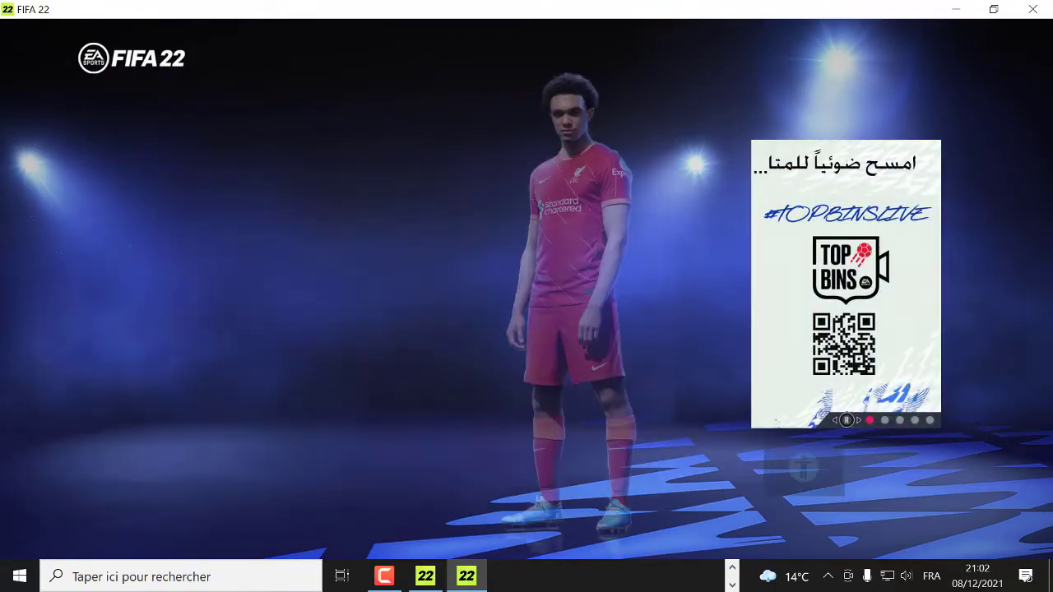
key(Escape)
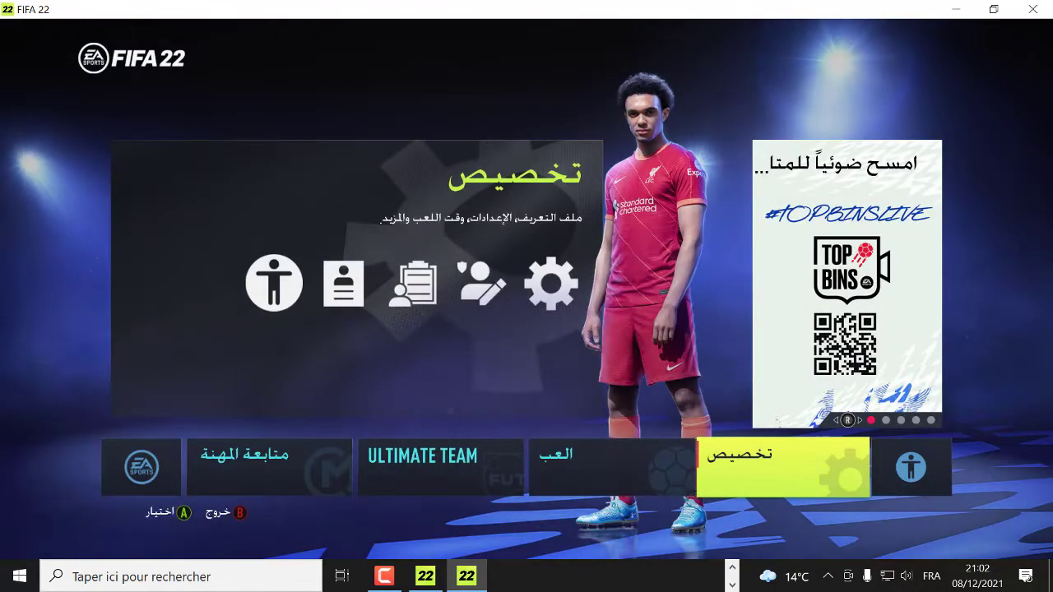
Open the Play (العب) section and choose to continue the career (متابعة المهنة)
key(Left)
key(Return)
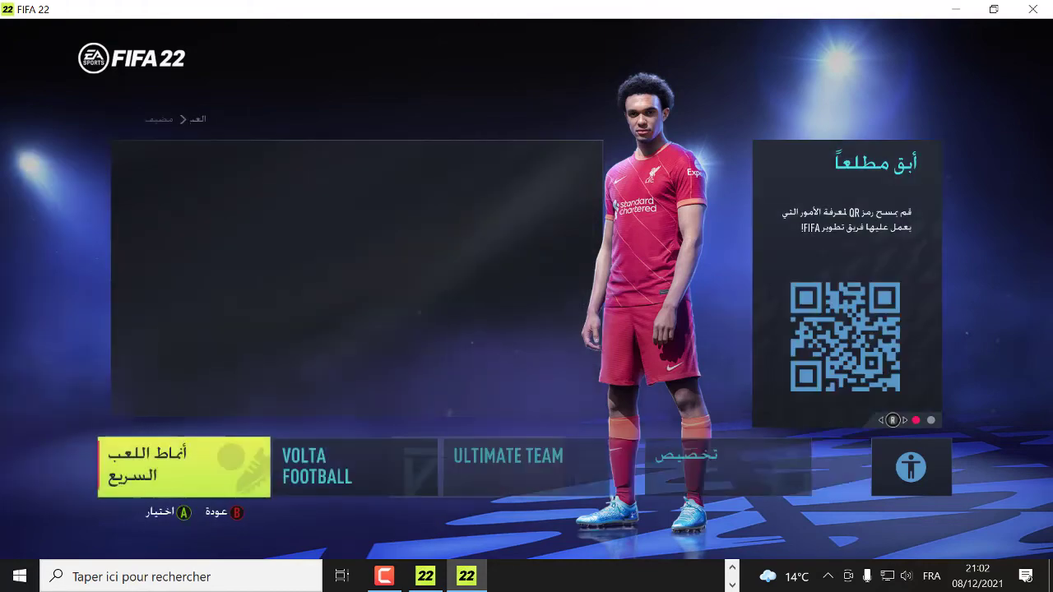
key(Right)
key(Right)
key(Right)
key(Return)
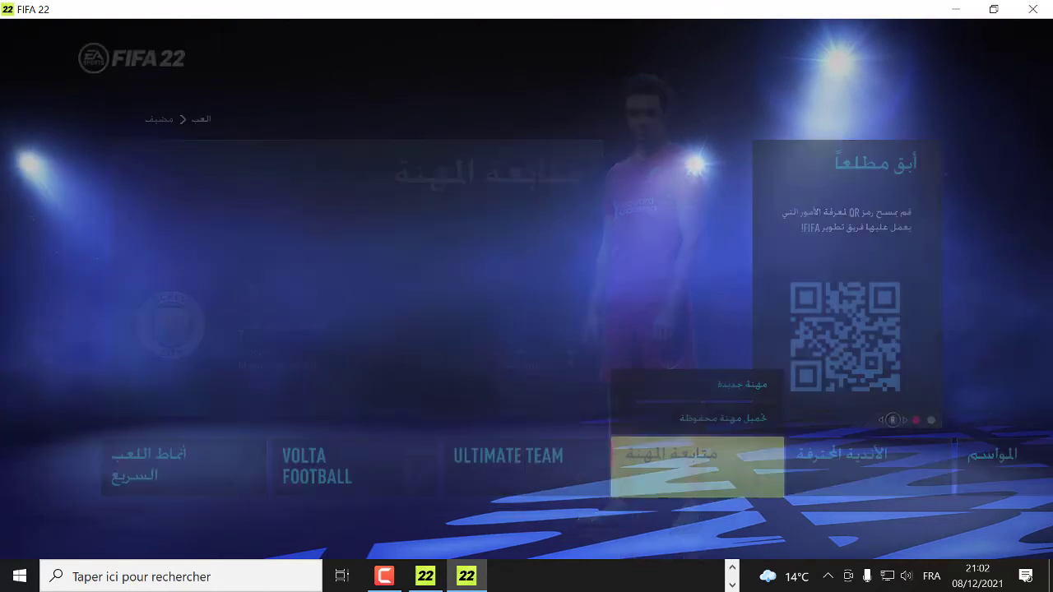